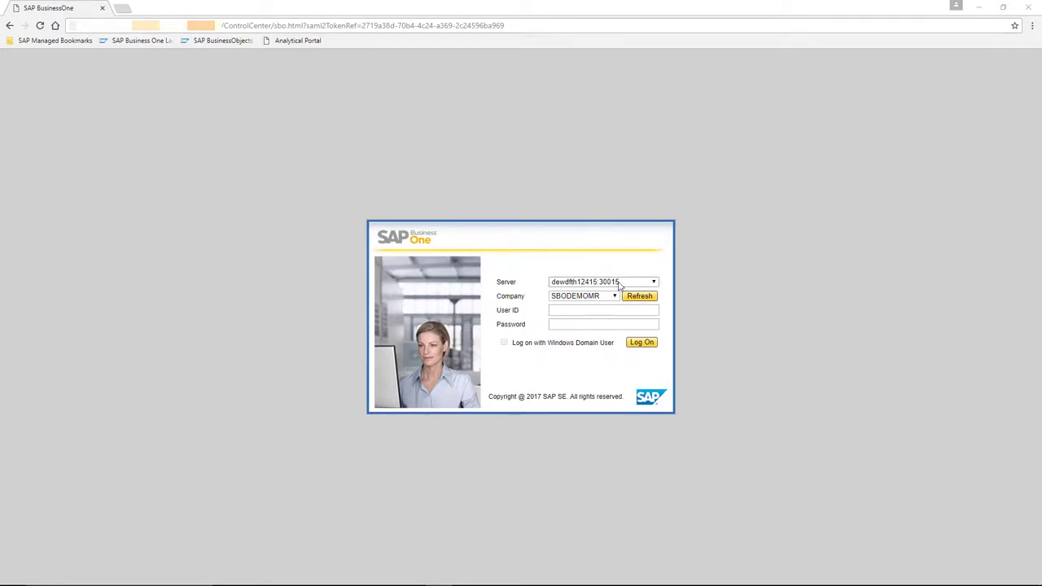
Step: Sign in to the portal as user manager with the account password
click(604, 311)
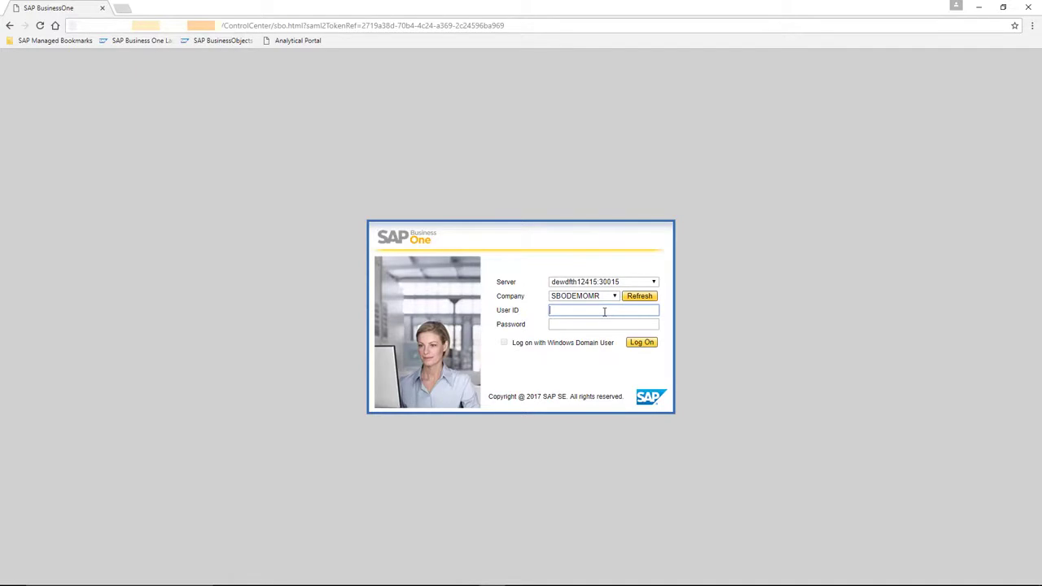
text(manager)
key(Tab)
text(1234)
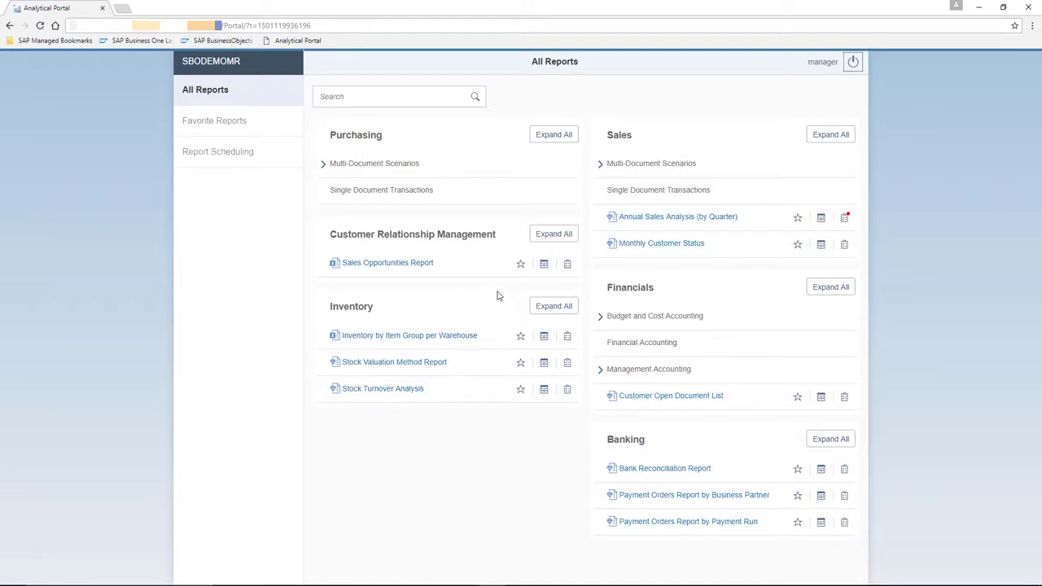
Step: Favourite Sales Opportunities Report and Annual Sales Analysis (by Quarter), check Favorite Reports, then return
click(520, 265)
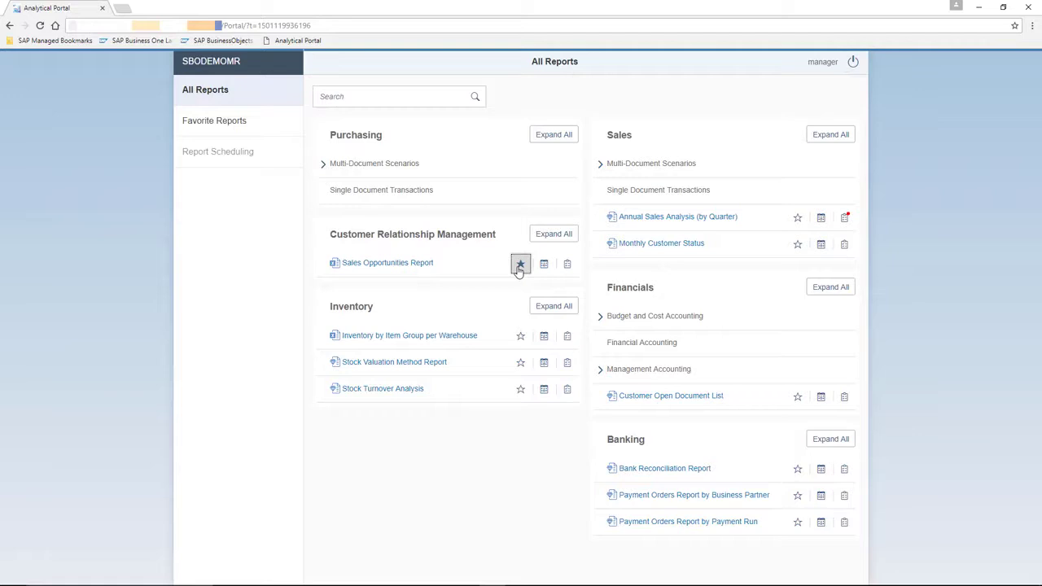
click(796, 219)
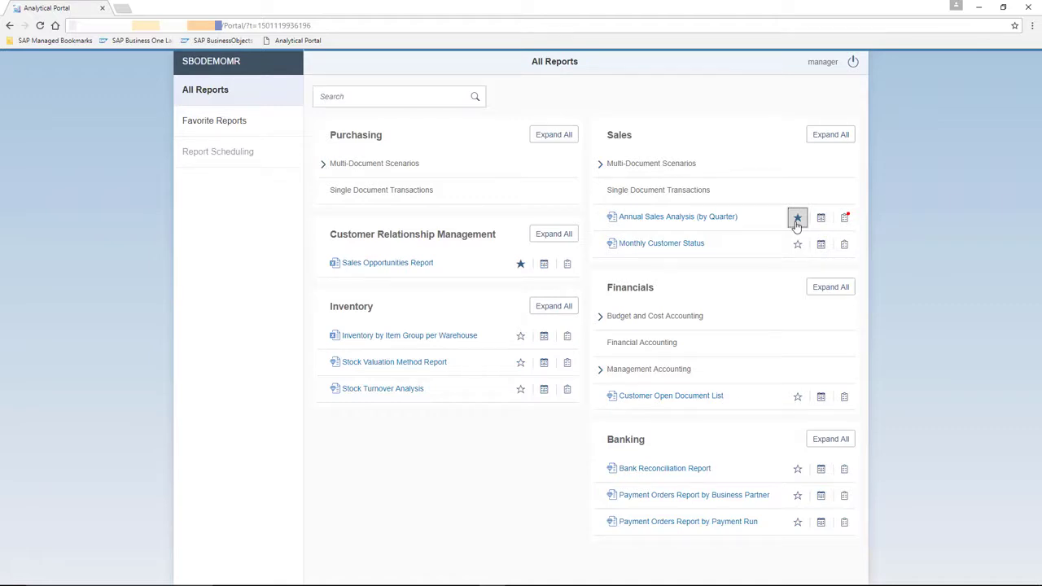
click(237, 124)
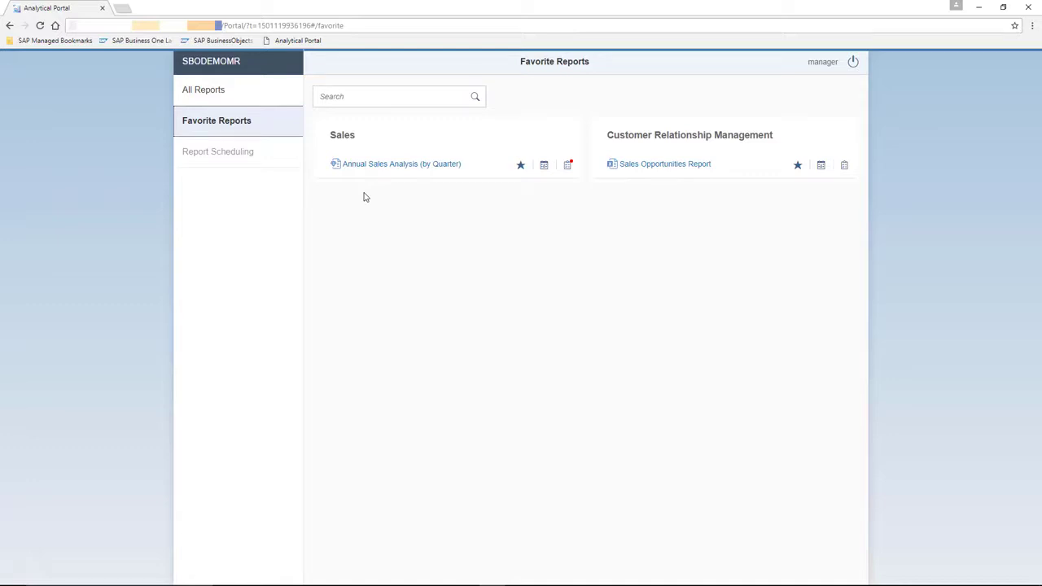
click(233, 98)
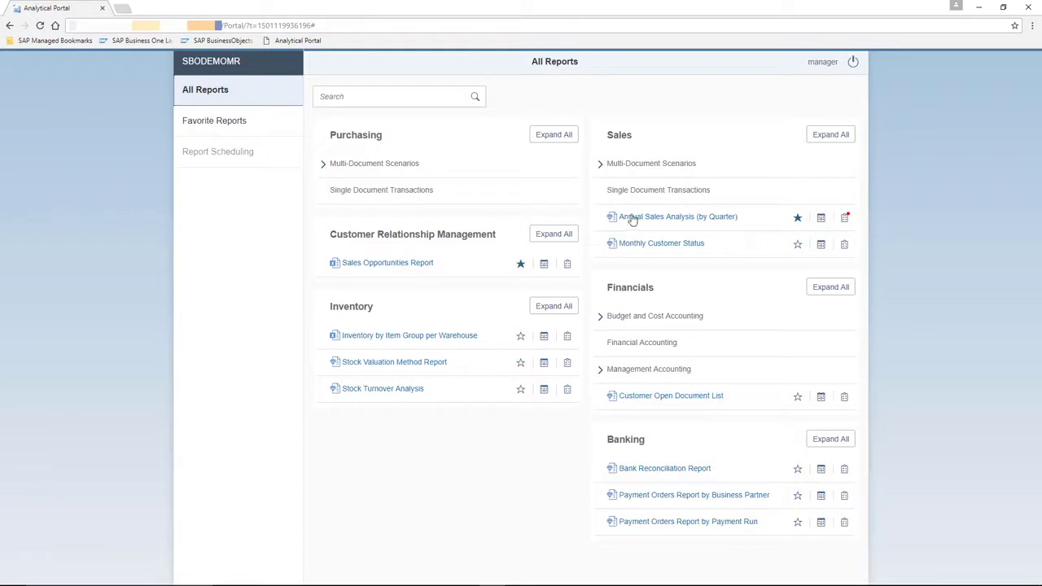
Step: Run Annual Sales Analysis (by Quarter) for posting year 2017 and the Customers group
click(722, 222)
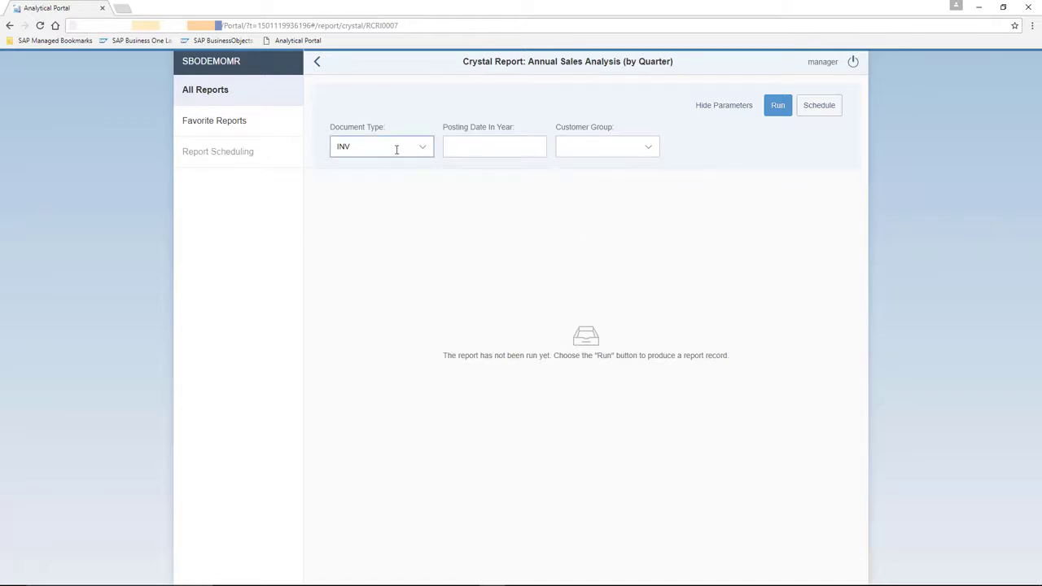
click(463, 147)
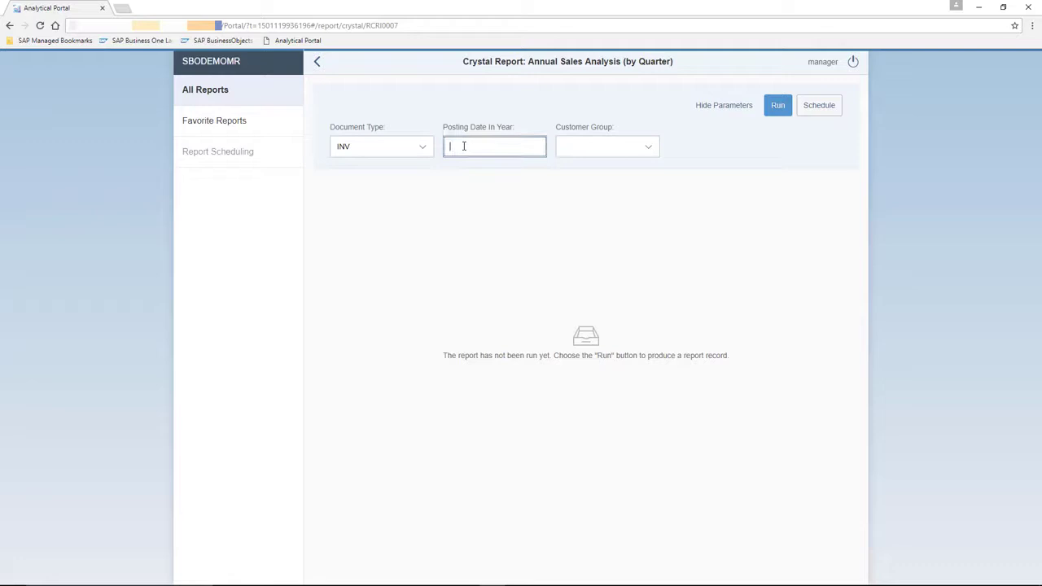
text(2017)
click(648, 145)
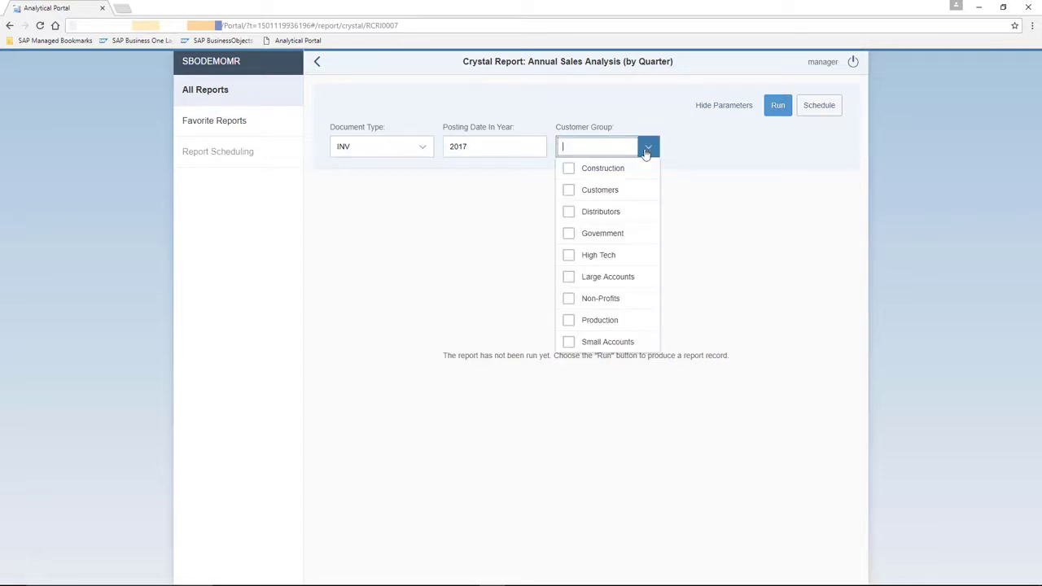
click(607, 190)
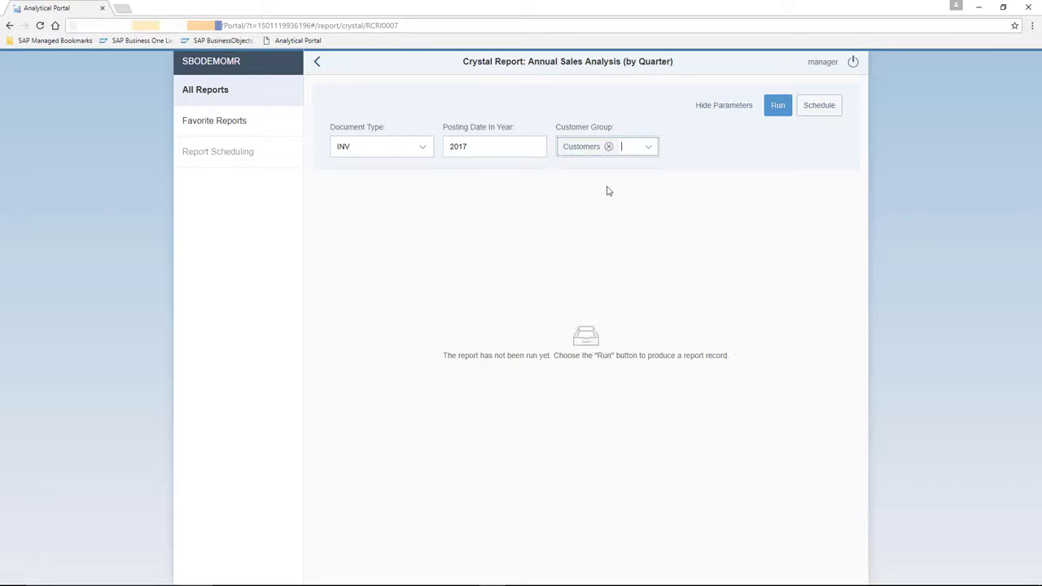
click(778, 106)
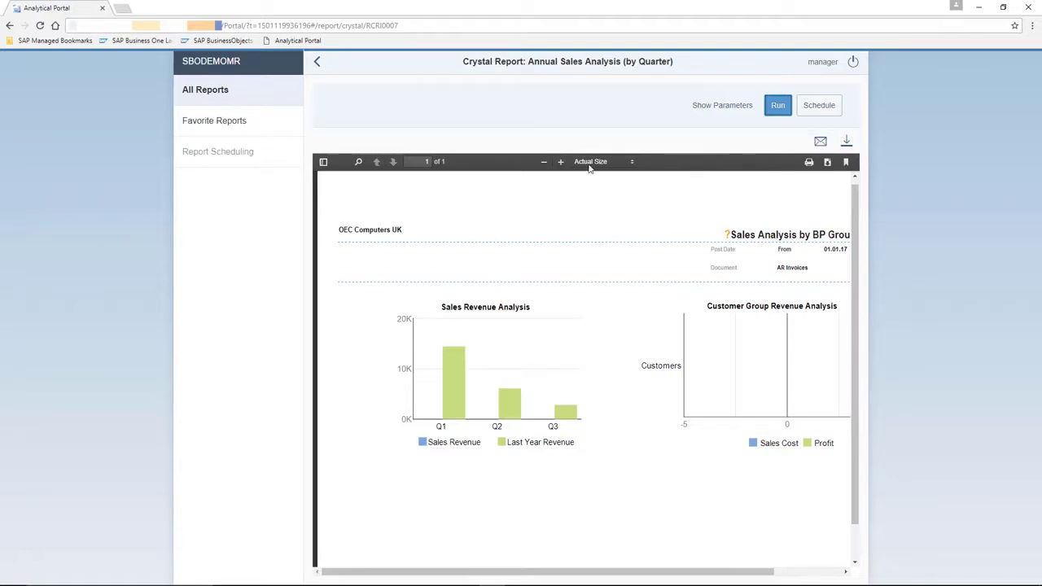
Step: View the Annual Sales Analysis (by Quarter) run history, then go back to All Reports
click(209, 94)
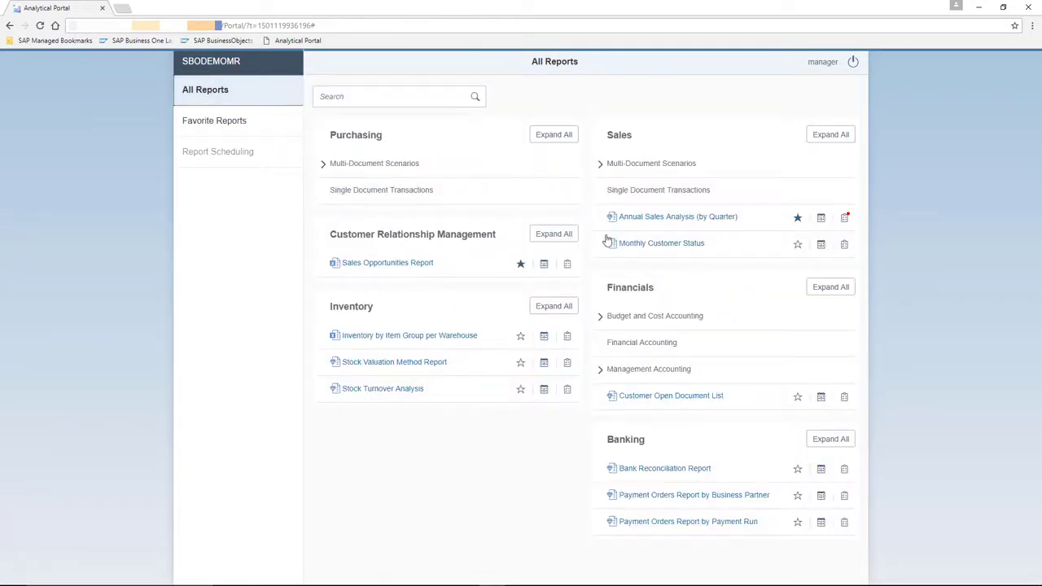
click(845, 220)
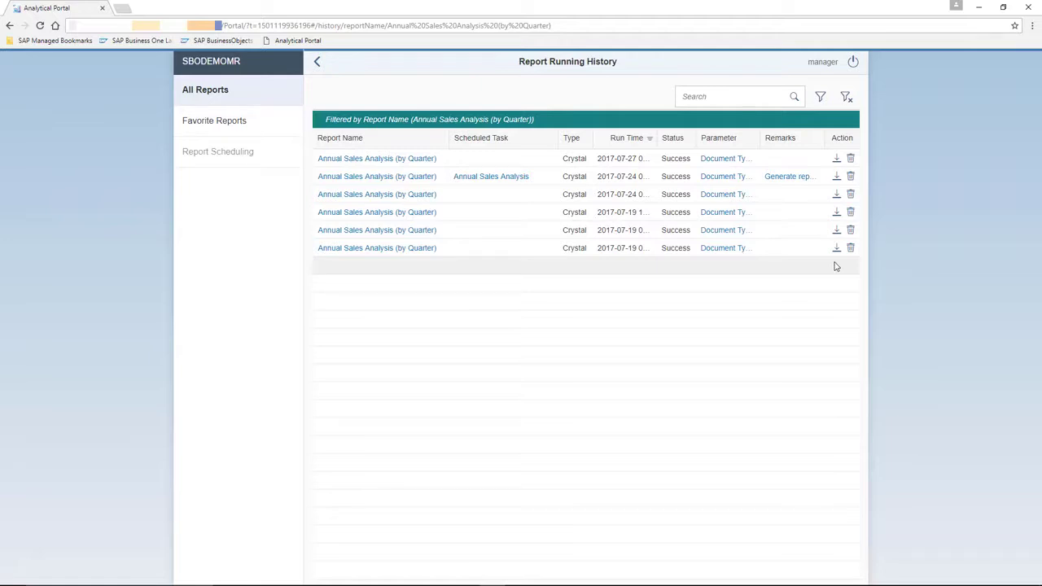
click(215, 97)
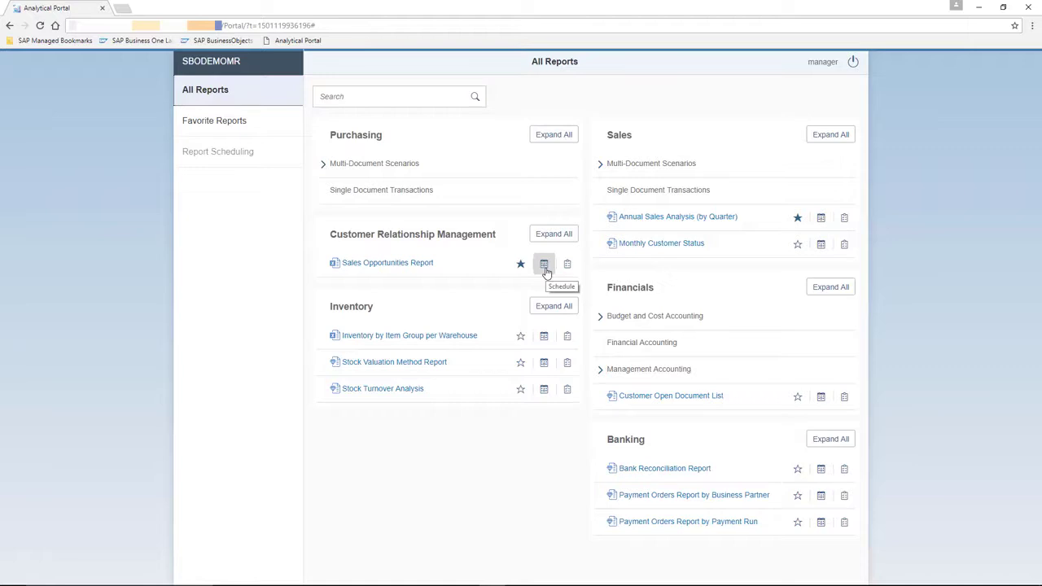
Step: Start an Annual Sales Analysis schedule with posting year 2017 and the Customers group
click(820, 219)
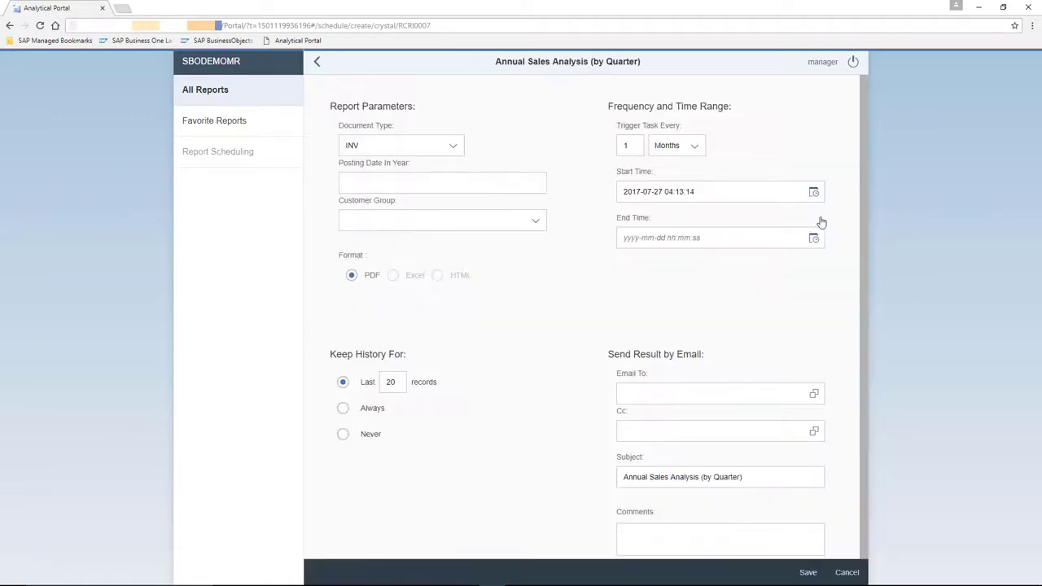
click(410, 174)
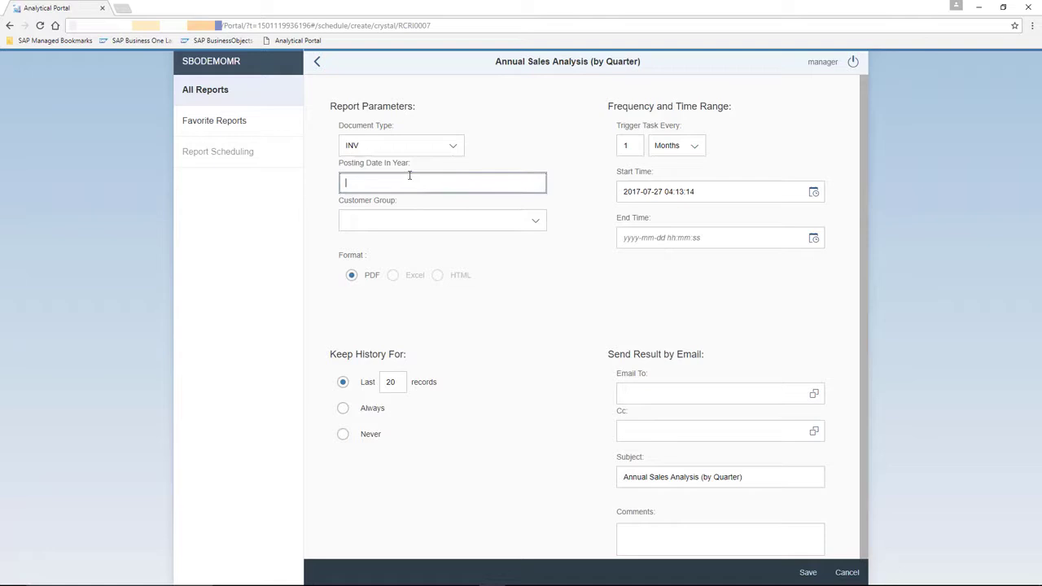
text(2017)
click(484, 216)
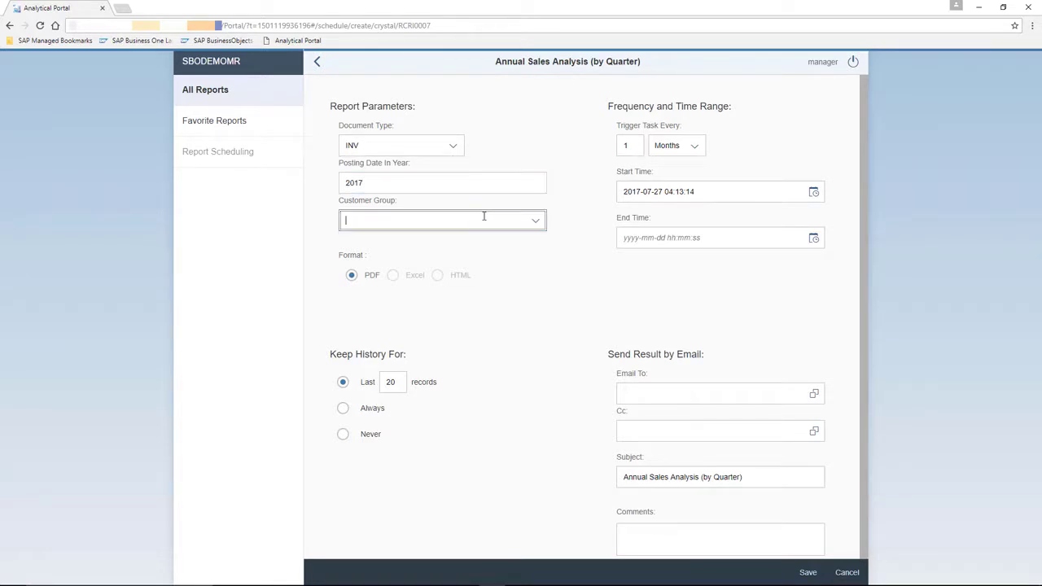
click(534, 221)
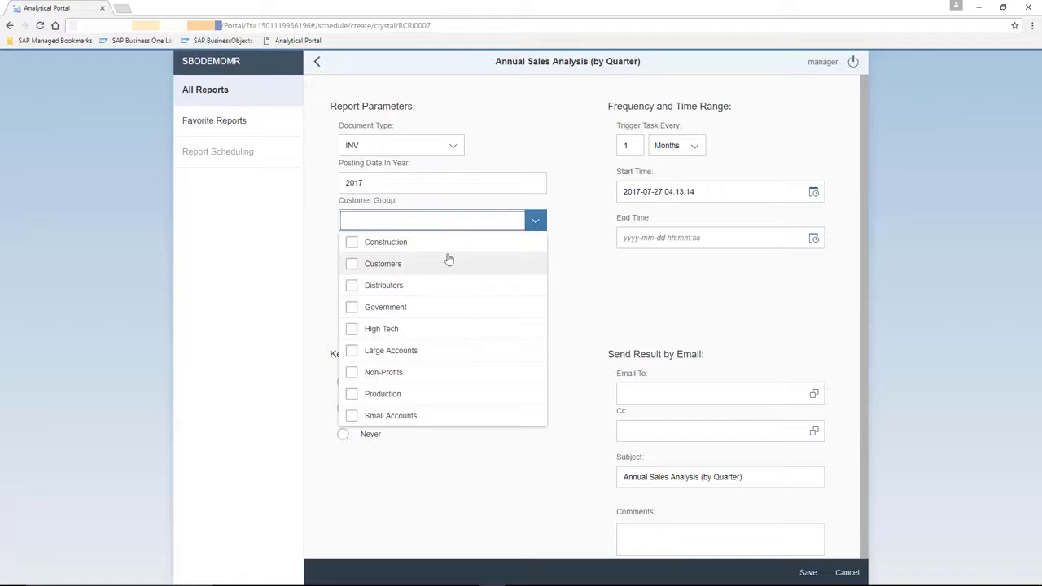
click(383, 264)
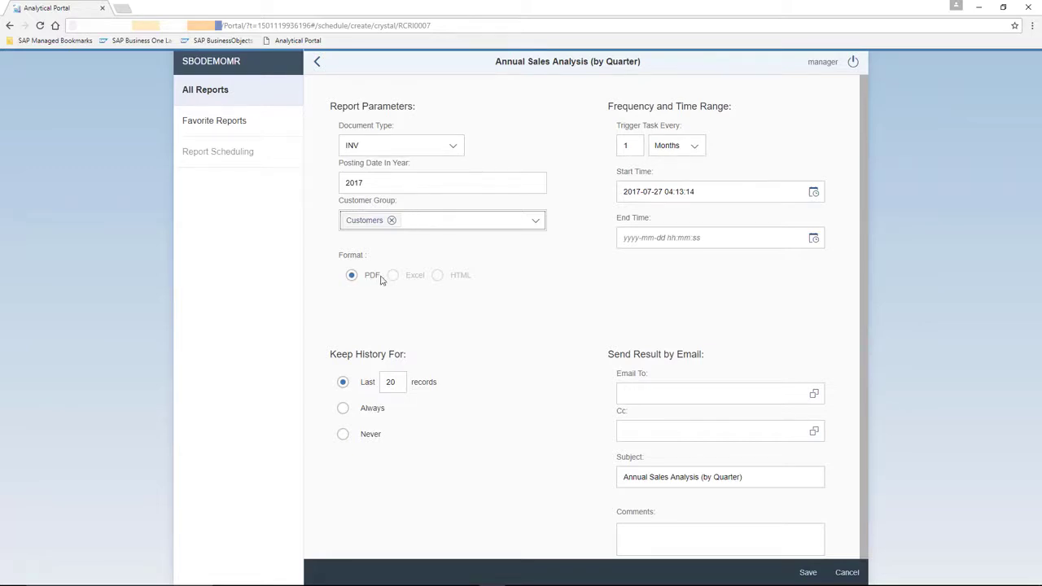
Step: Make the schedule repeat every week, ending on 31 December 2017
click(693, 146)
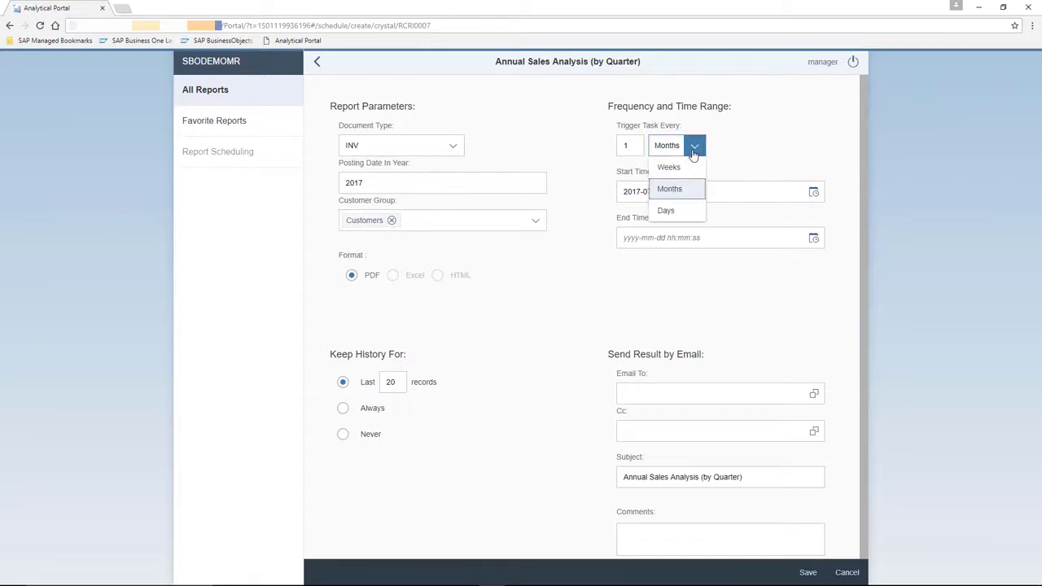
click(683, 169)
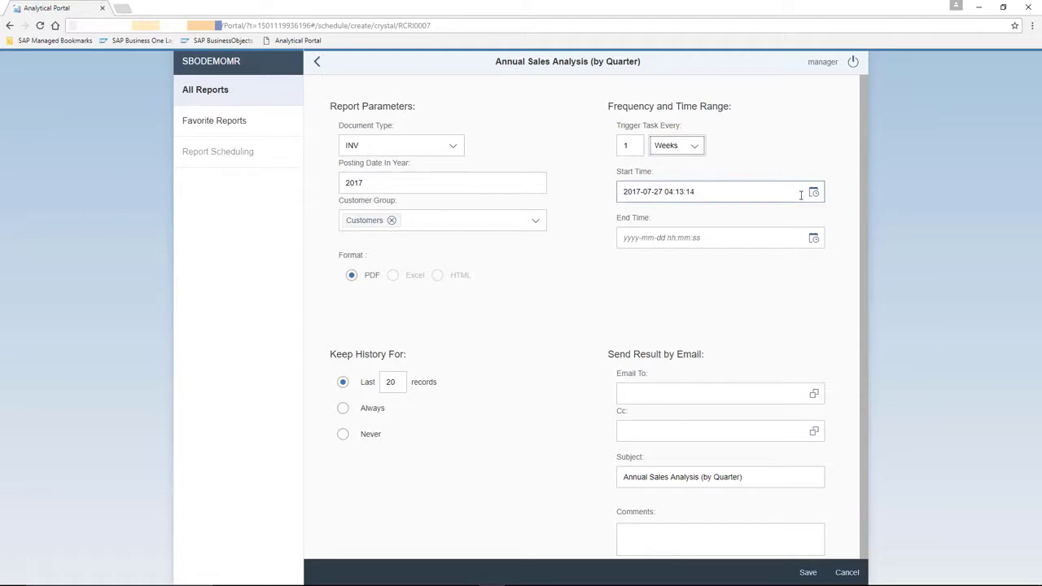
click(813, 241)
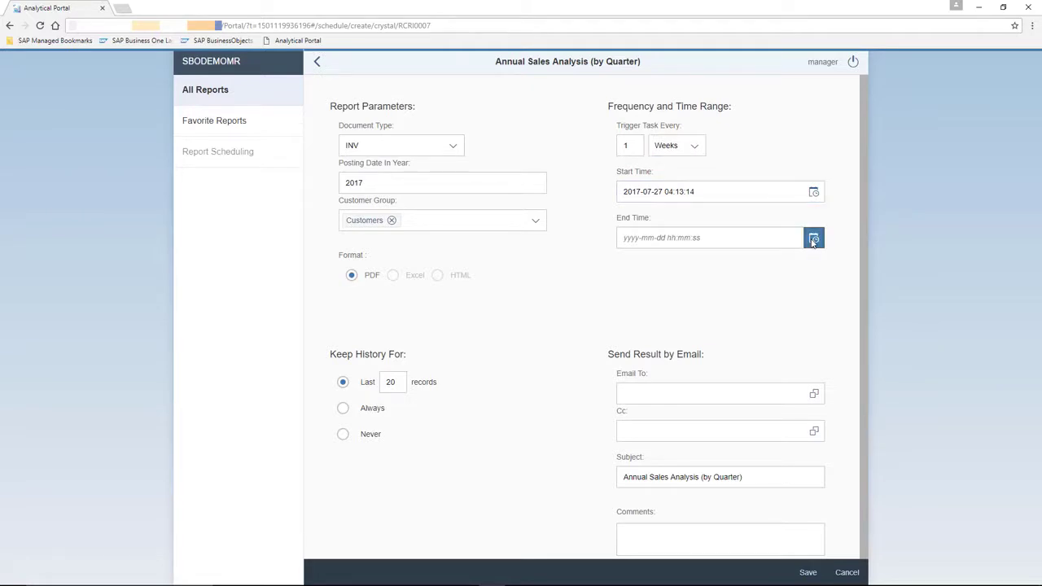
click(813, 241)
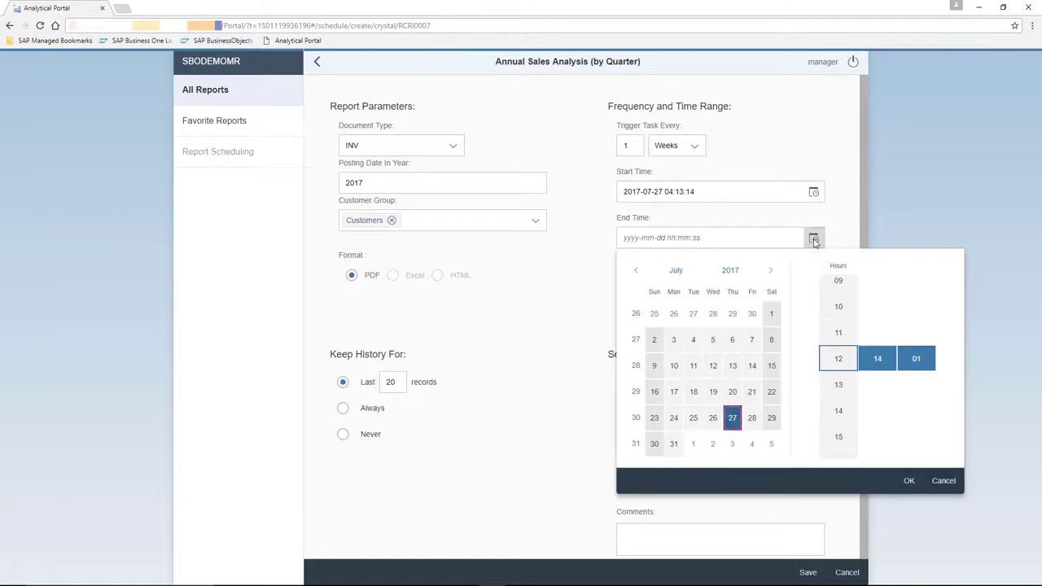
click(770, 271)
click(770, 271)
click(770, 270)
click(771, 271)
click(771, 270)
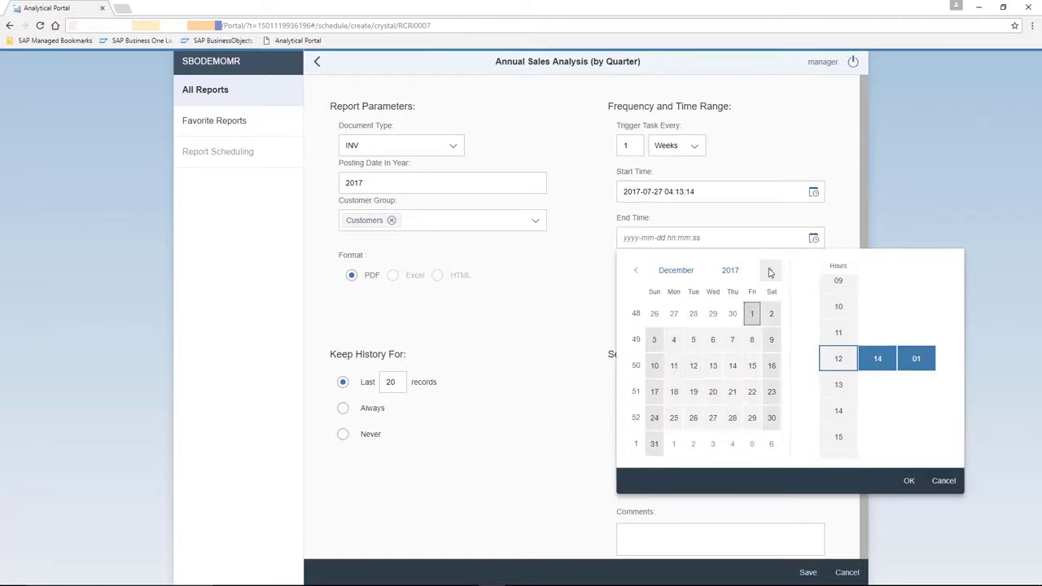
click(655, 445)
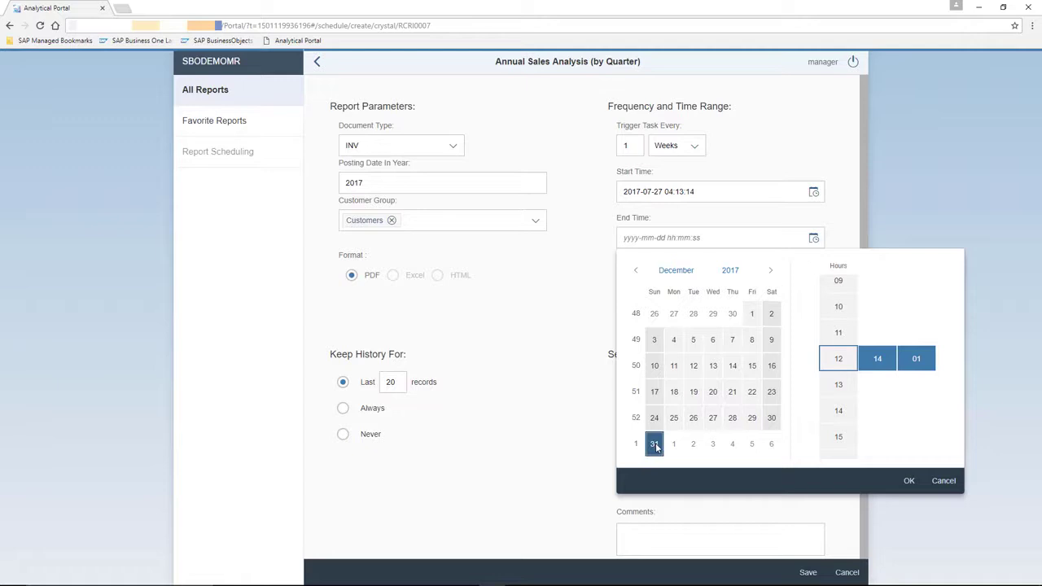
click(912, 480)
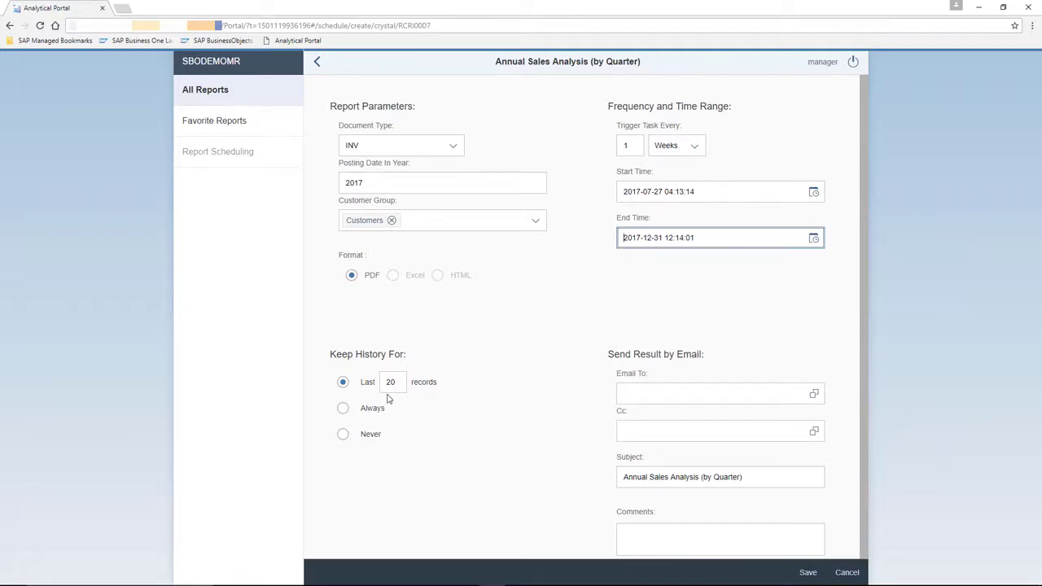
click(769, 386)
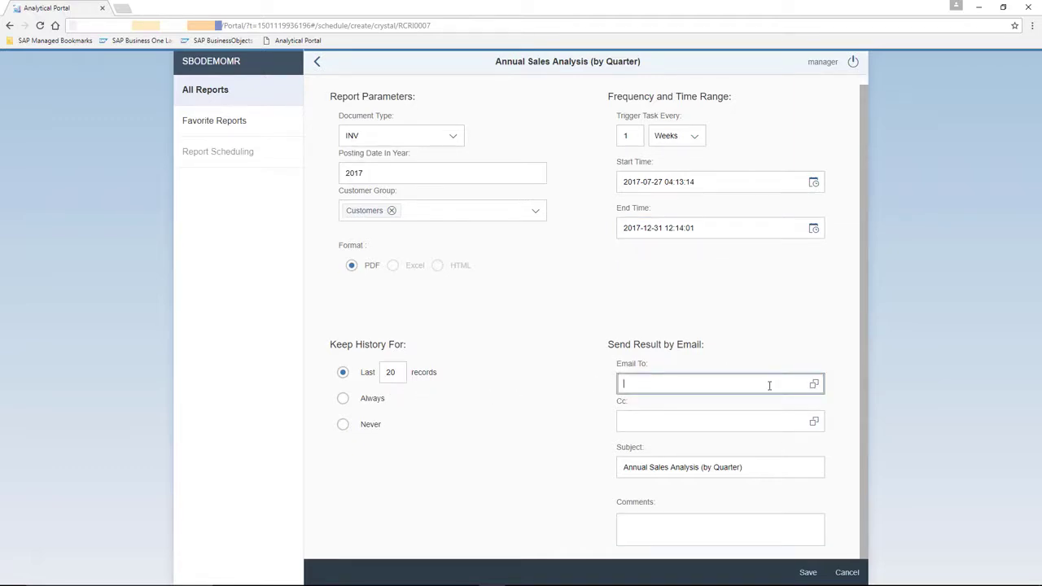
Step: Tick two users in the Users list as e-mail recipients
click(814, 383)
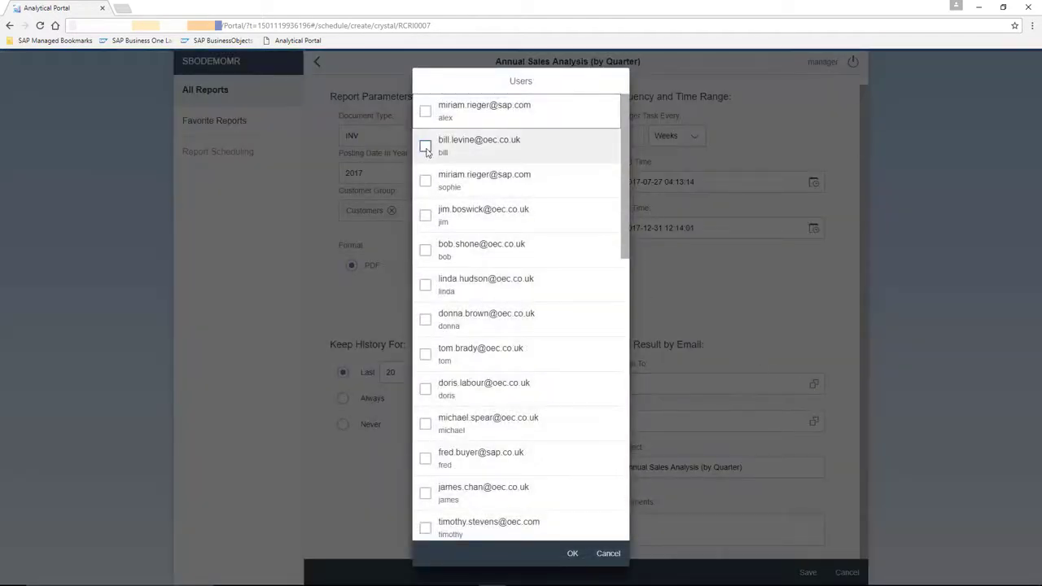
click(425, 146)
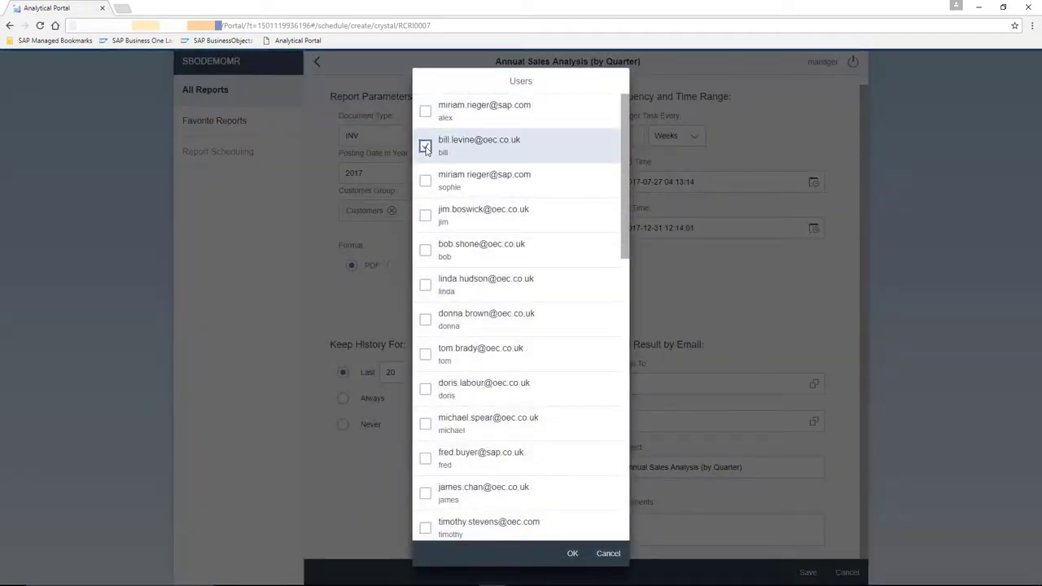
click(425, 319)
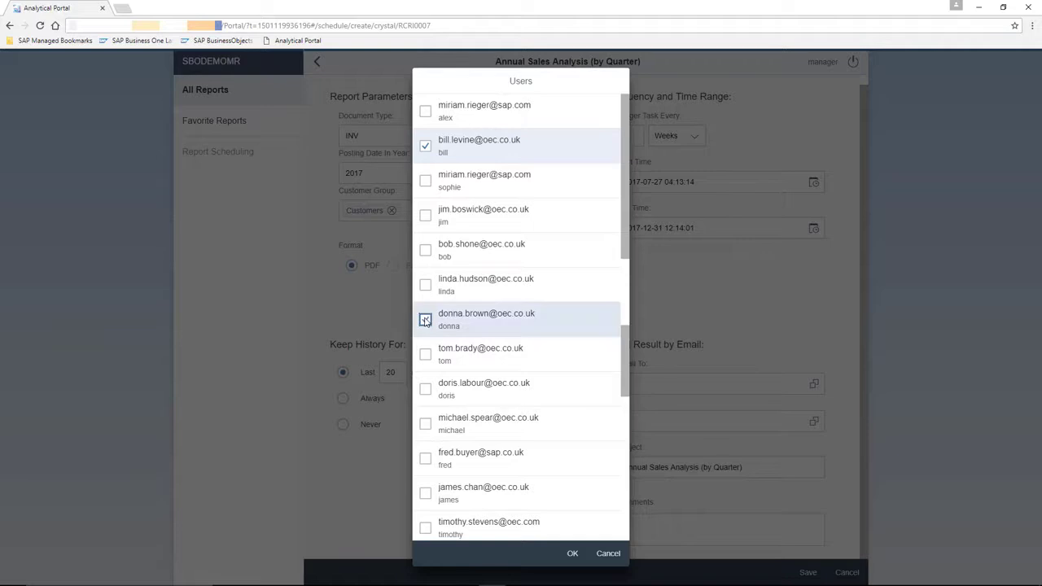
Step: Confirm the recipients and save the schedule as 'Weekly Sales Anaysis Report'
click(573, 554)
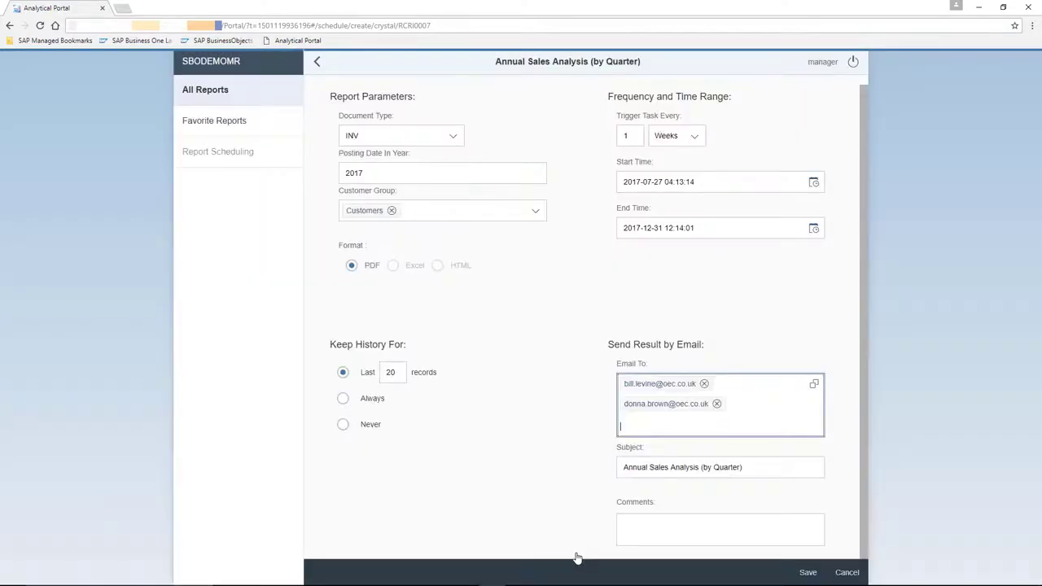
click(833, 450)
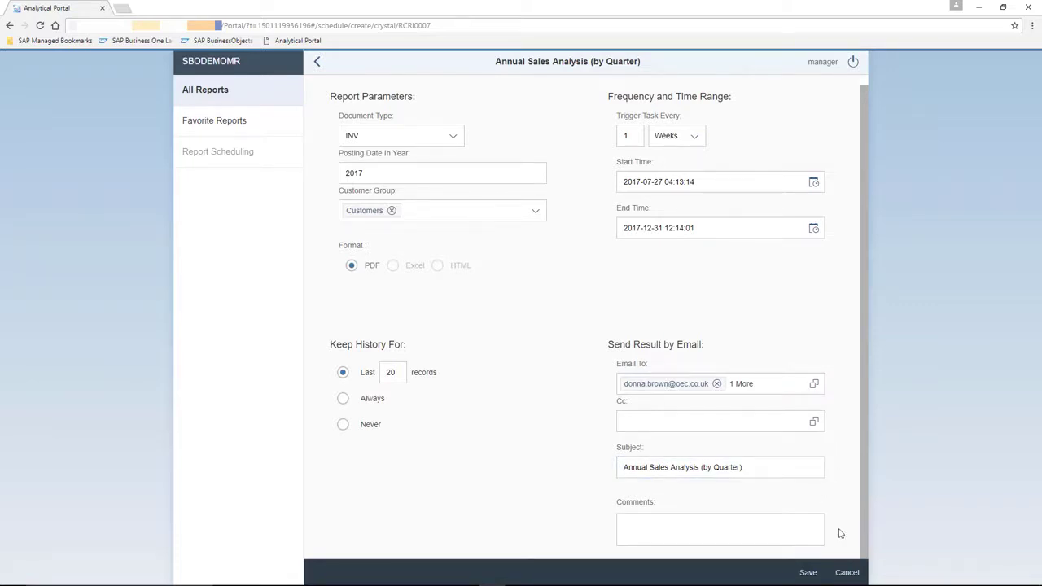
click(809, 573)
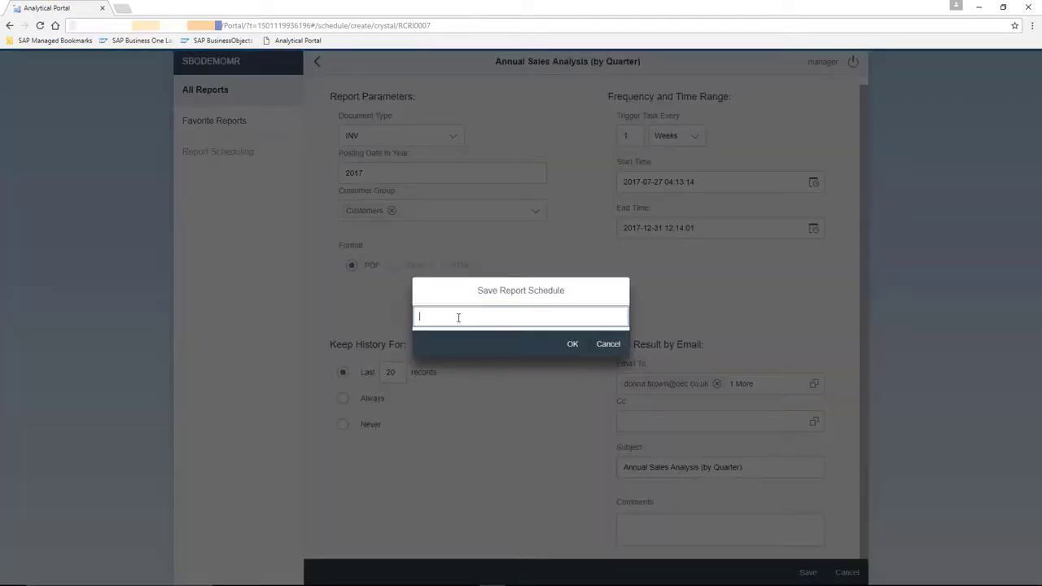
text(Weekly Sales Anaysis Report)
click(574, 345)
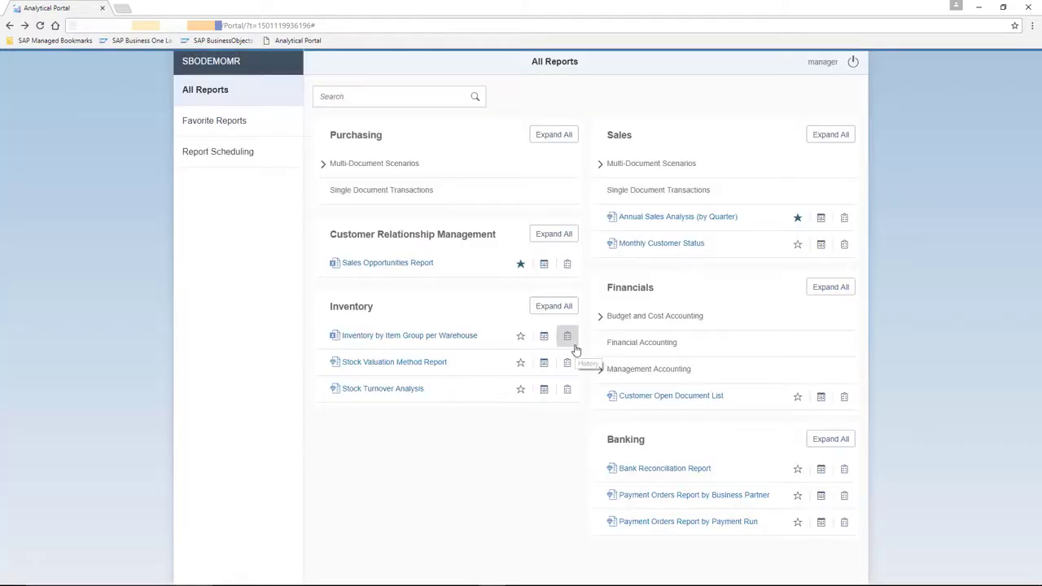
Step: Open Report Scheduling to see the Weekly Sales Anaysis Report schedule
click(251, 160)
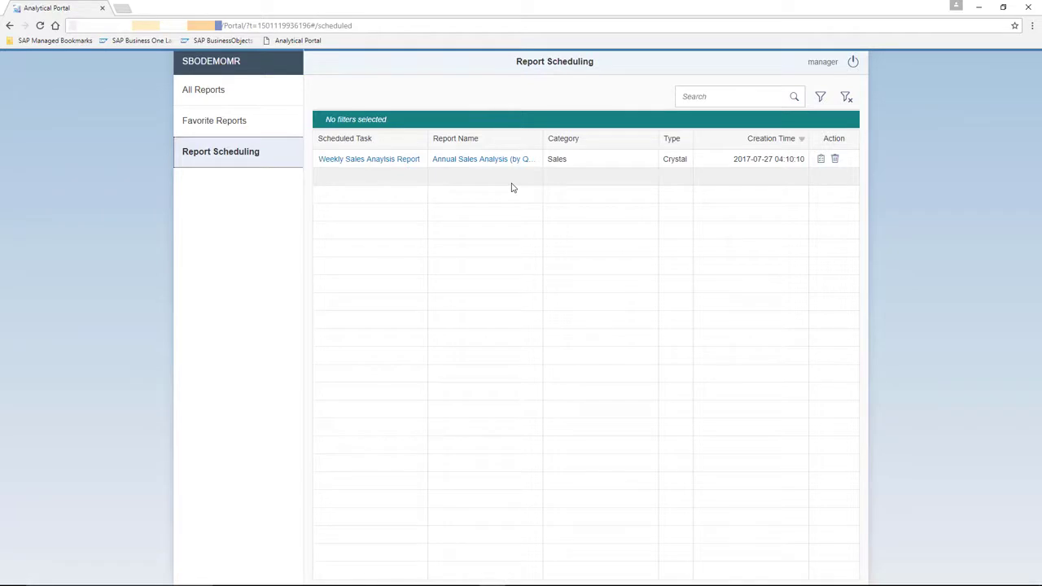
Step: Log off, then sign in to SBODEMOMR with another user's ID and password
click(852, 65)
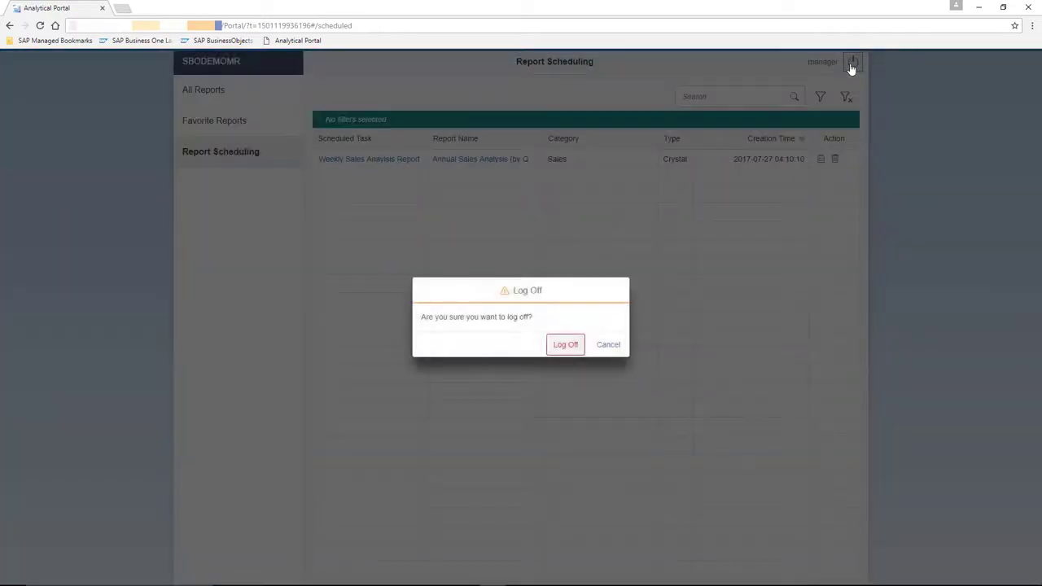
click(572, 347)
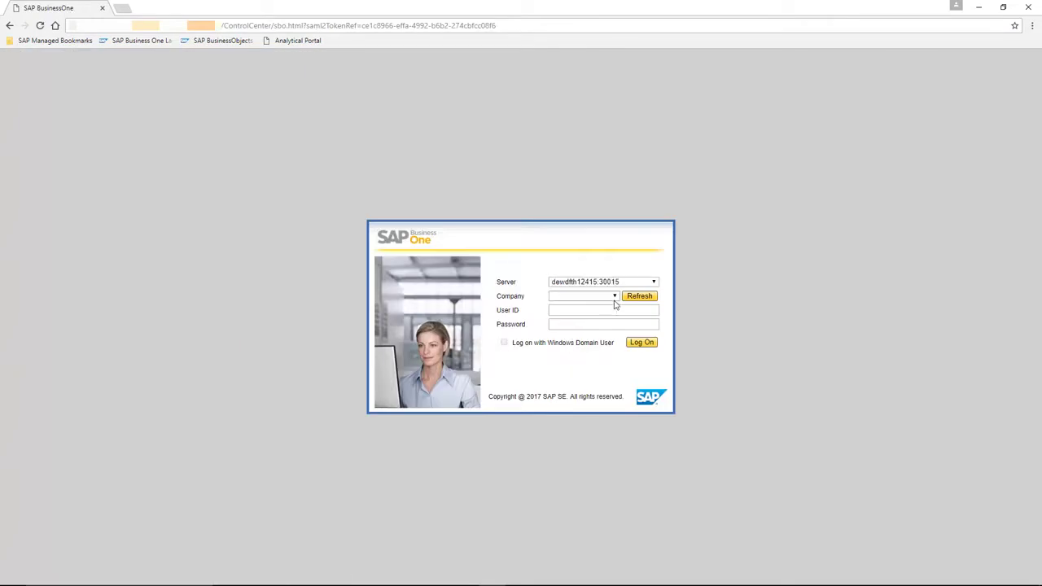
click(615, 300)
click(607, 345)
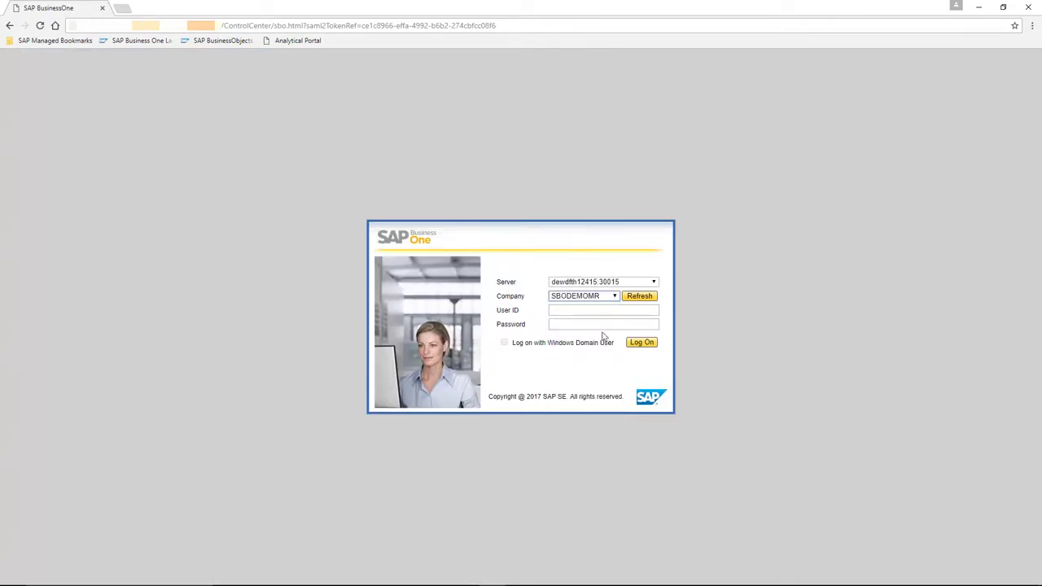
click(594, 314)
text(brad)
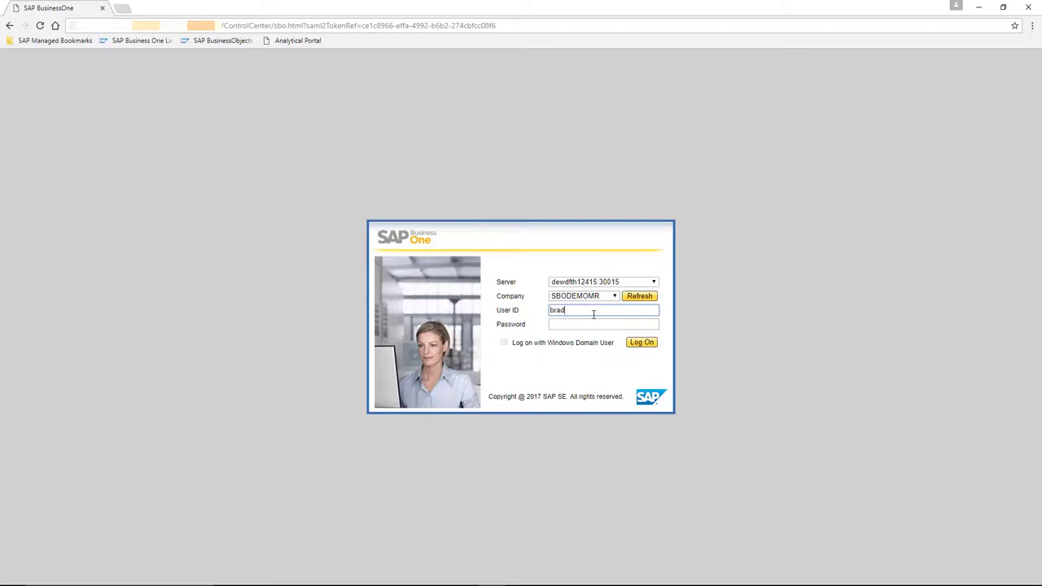
key(Tab)
text(****)
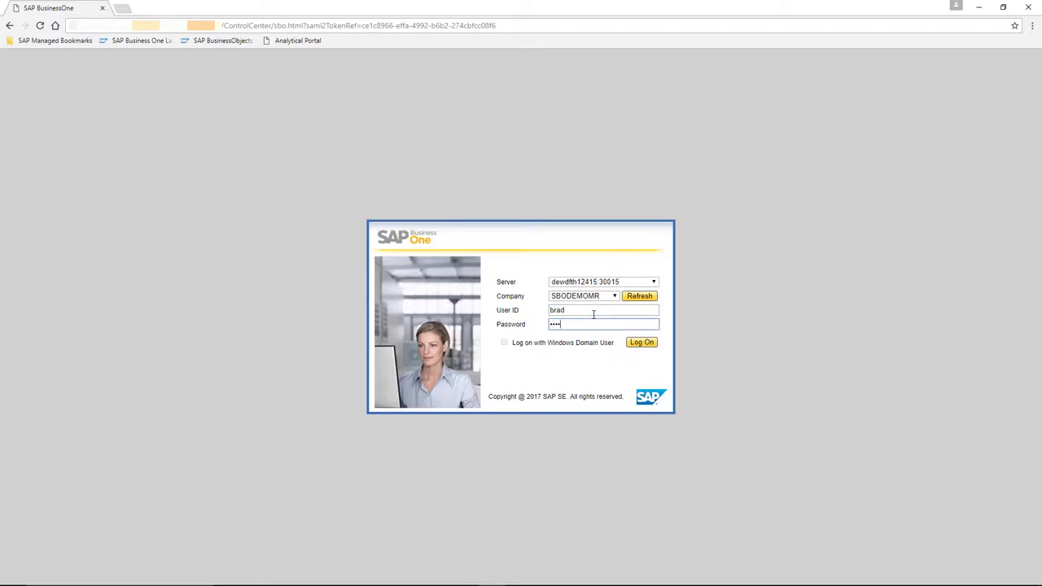
key(Return)
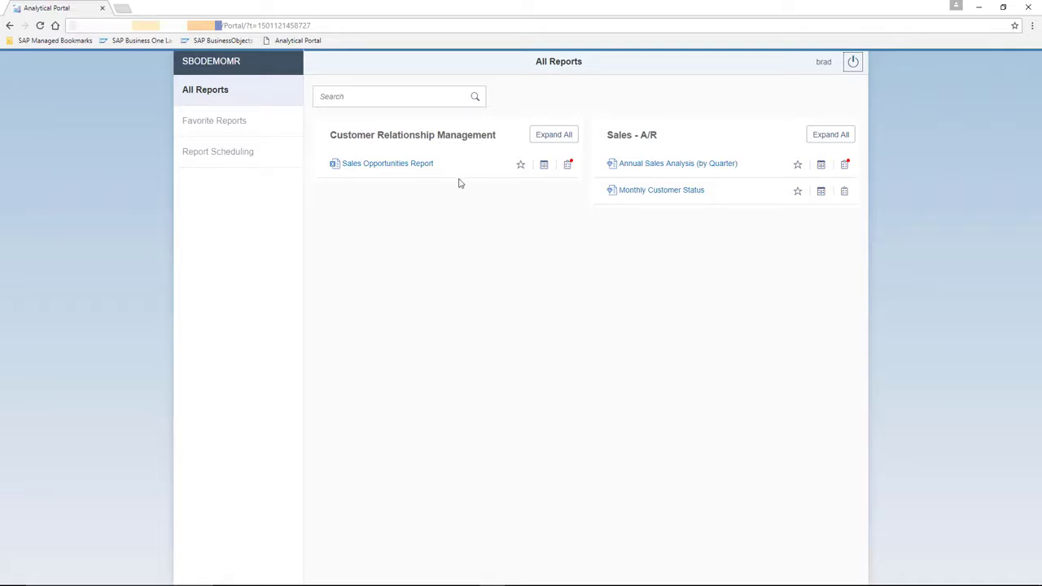
Step: Try running the Sales Opportunities Report, which is refused with authorisation error 550
click(391, 165)
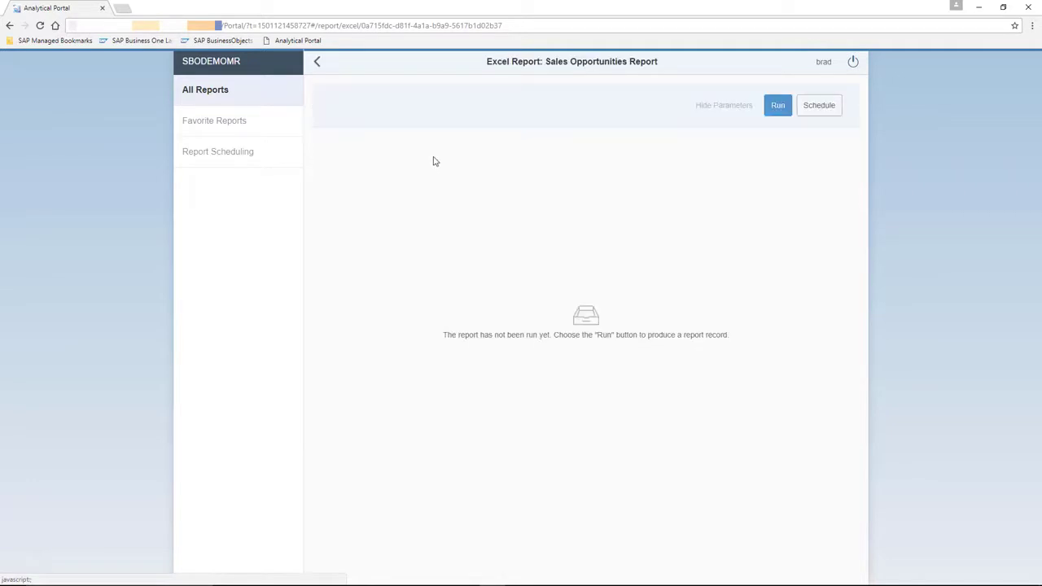
click(778, 107)
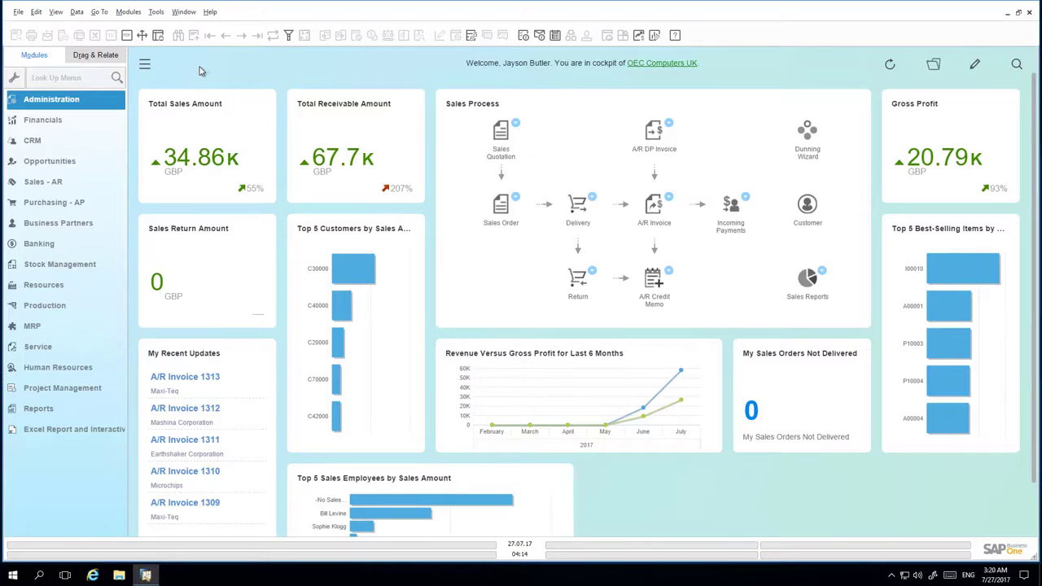
Step: Find General Authorisations with an 'auth' menu search and select the refused user
click(56, 79)
text(auth)
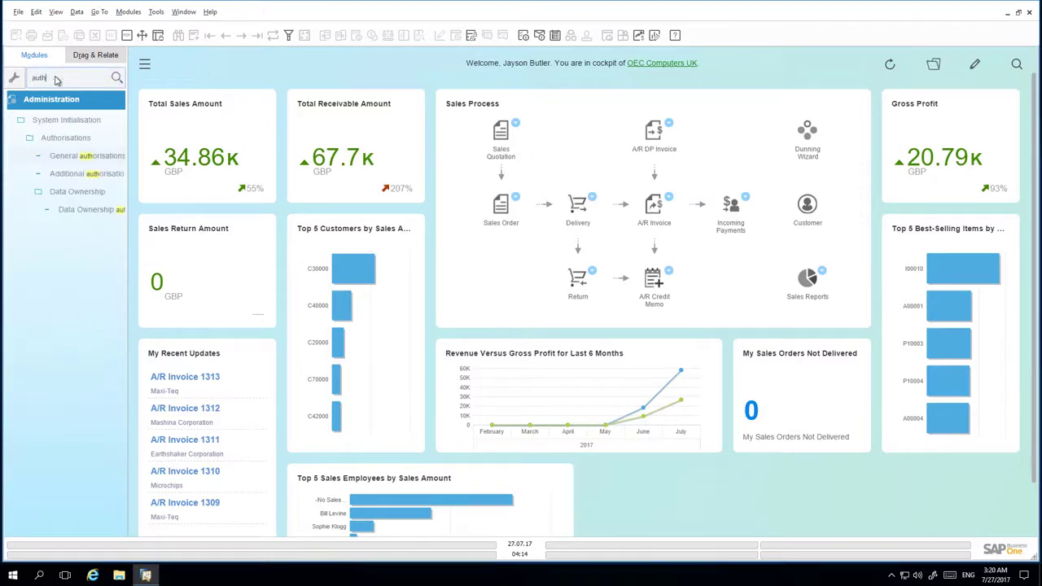
click(77, 157)
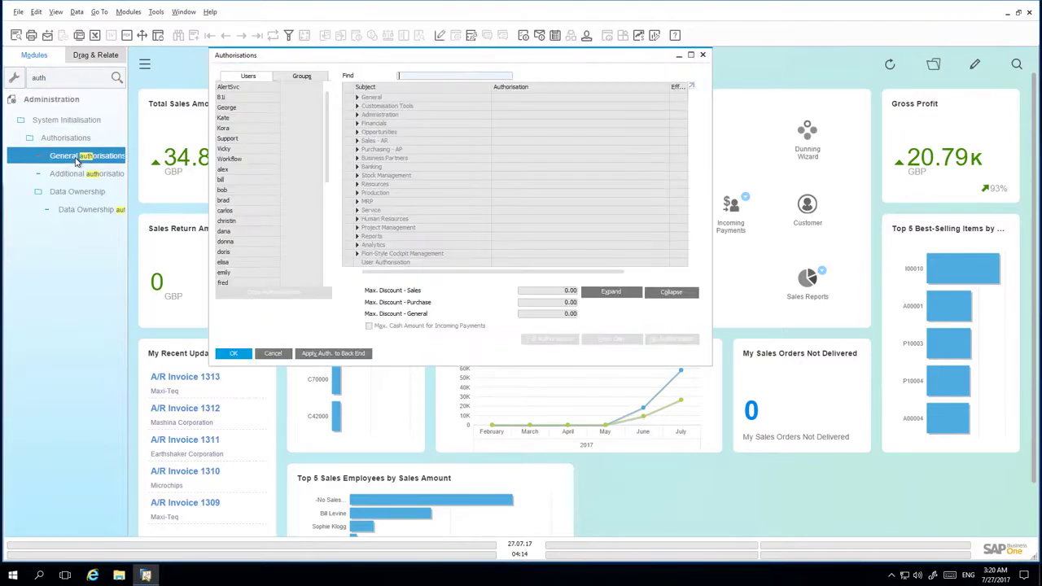
key(Down)
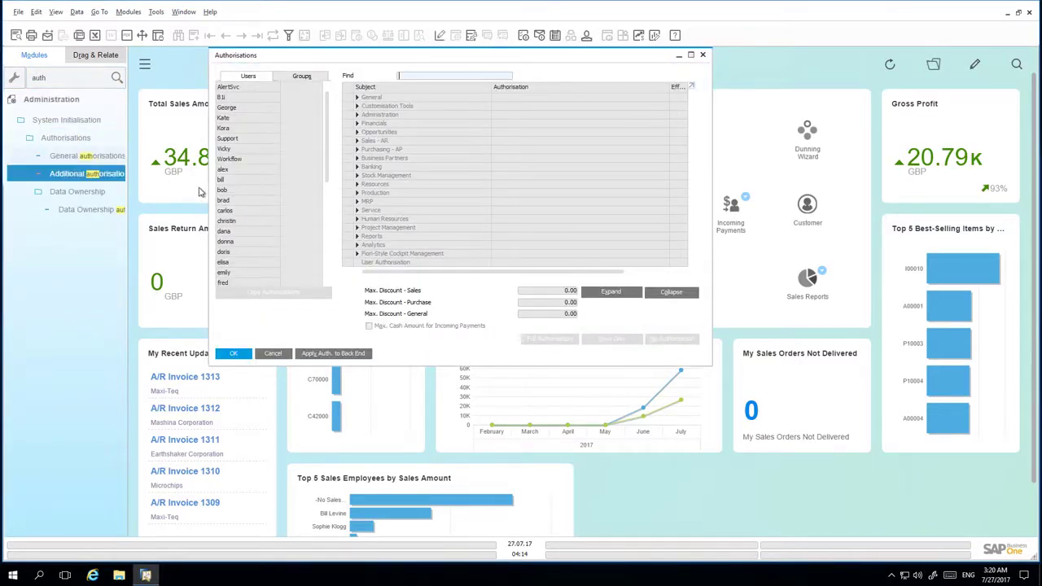
click(251, 206)
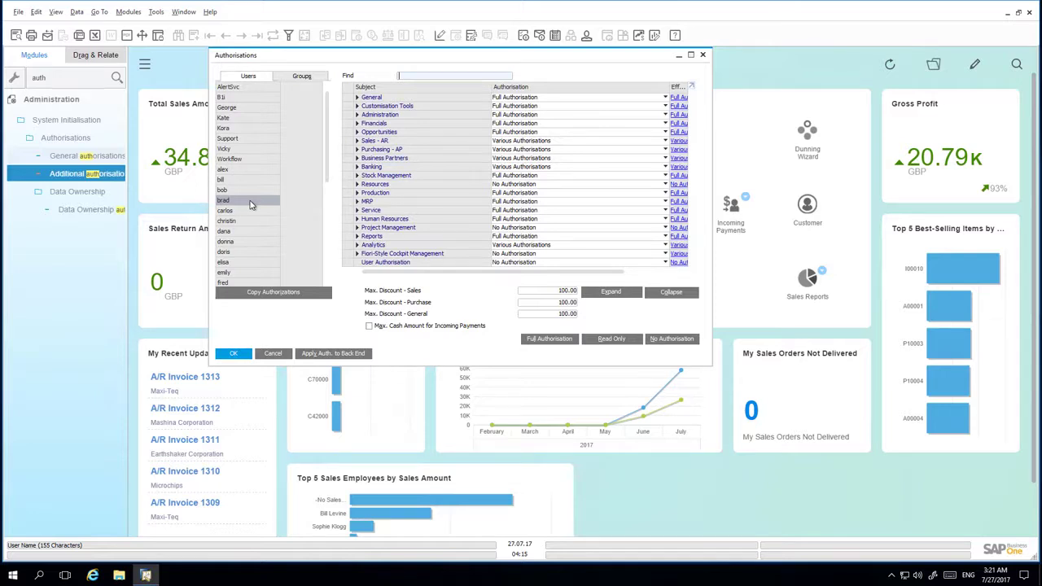
Step: Expand Sales - AR and Sales Reports, search 'Sales Opp', and locate Semantic Layer > Opportunities
click(356, 141)
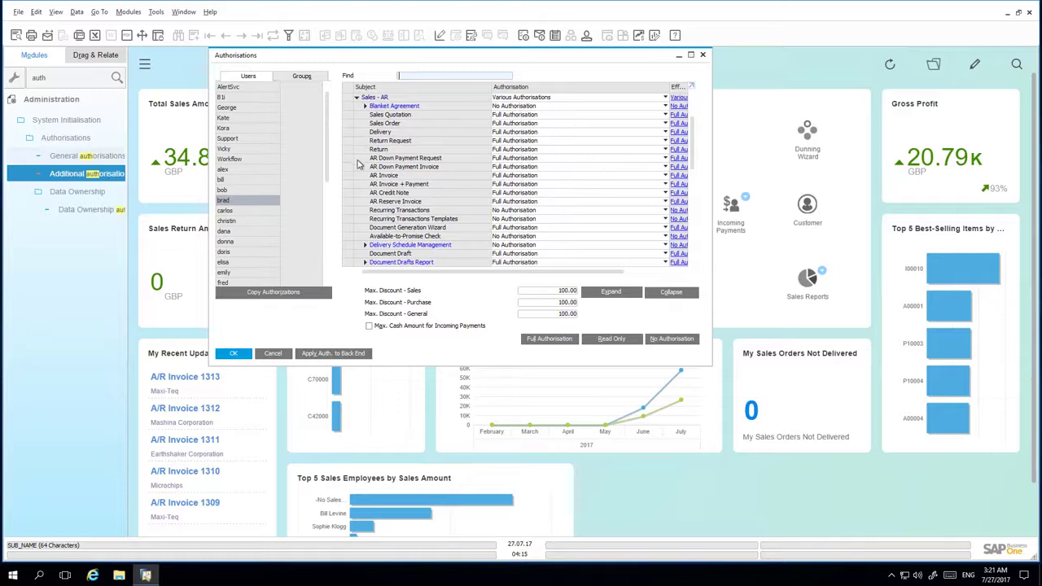
scroll(359, 167, down, 3)
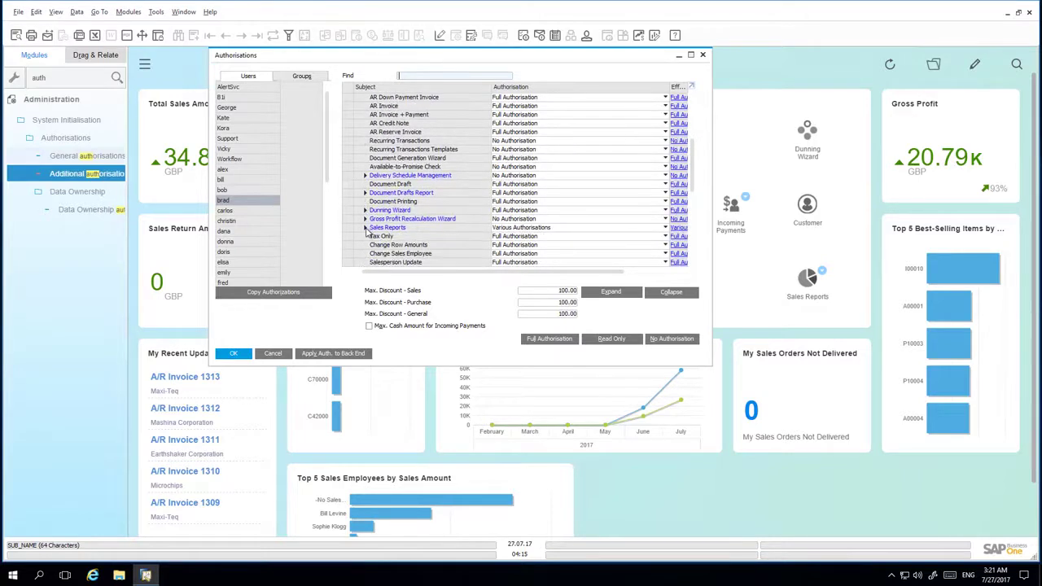
click(364, 230)
scroll(358, 231, down, 2)
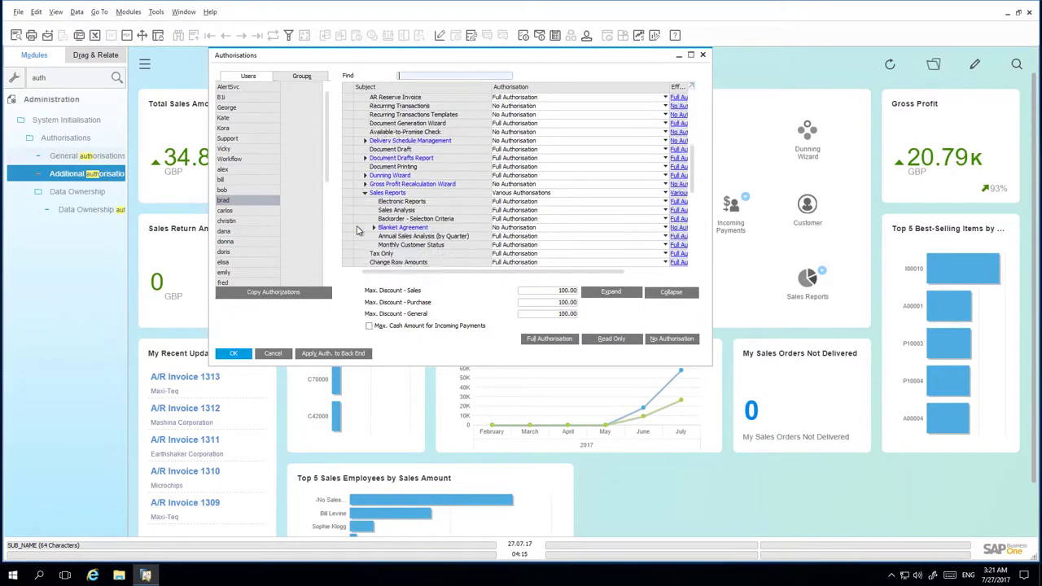
scroll(358, 231, down, 1)
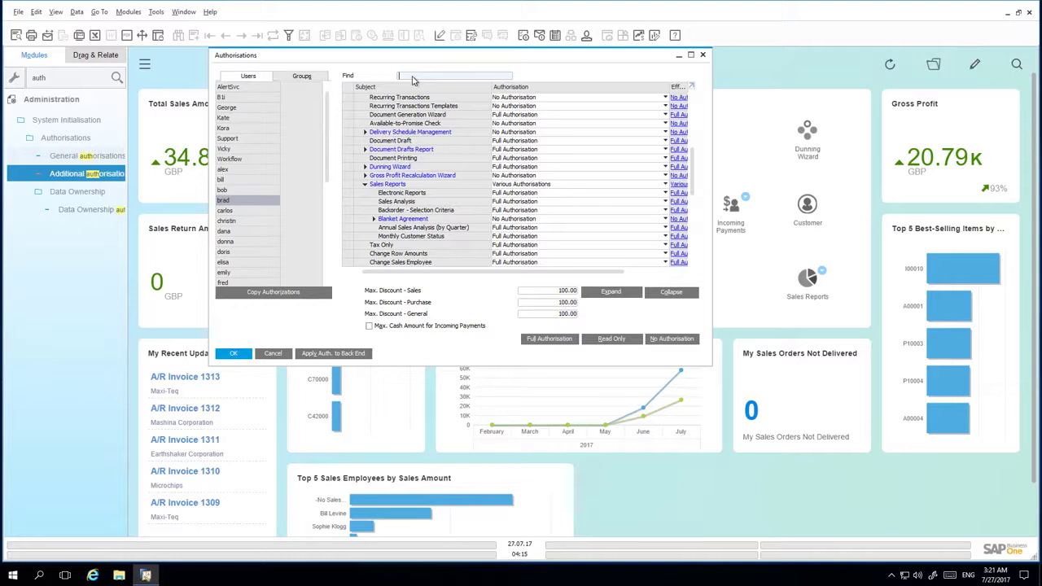
text(Sales)
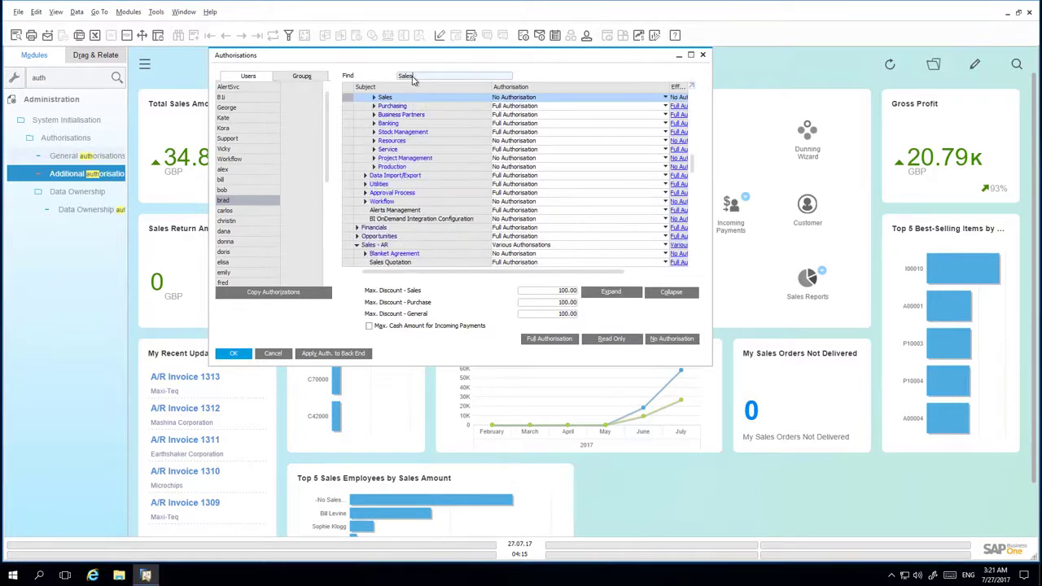
text( Opp)
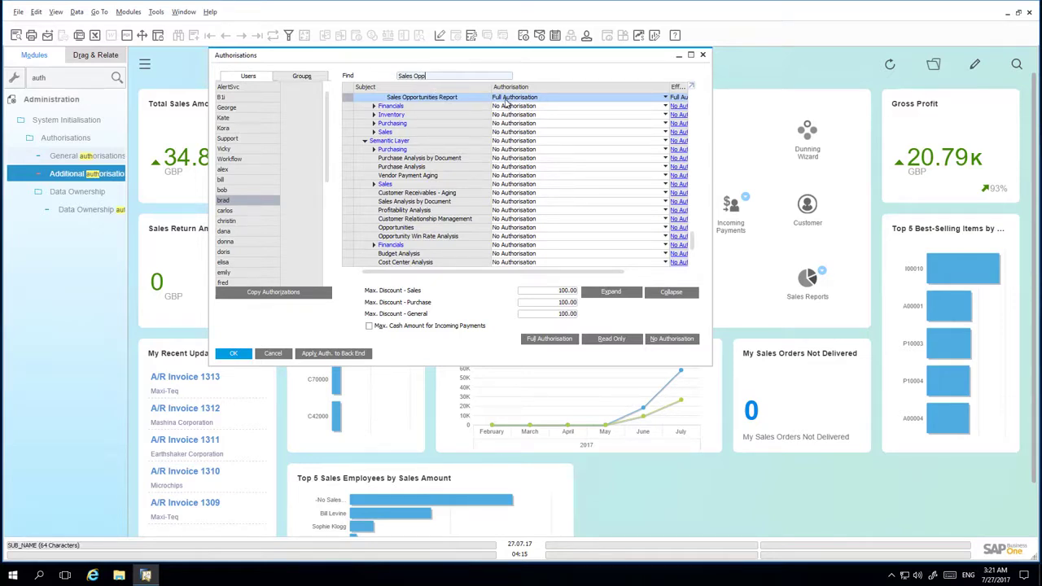
scroll(544, 114, up, 2)
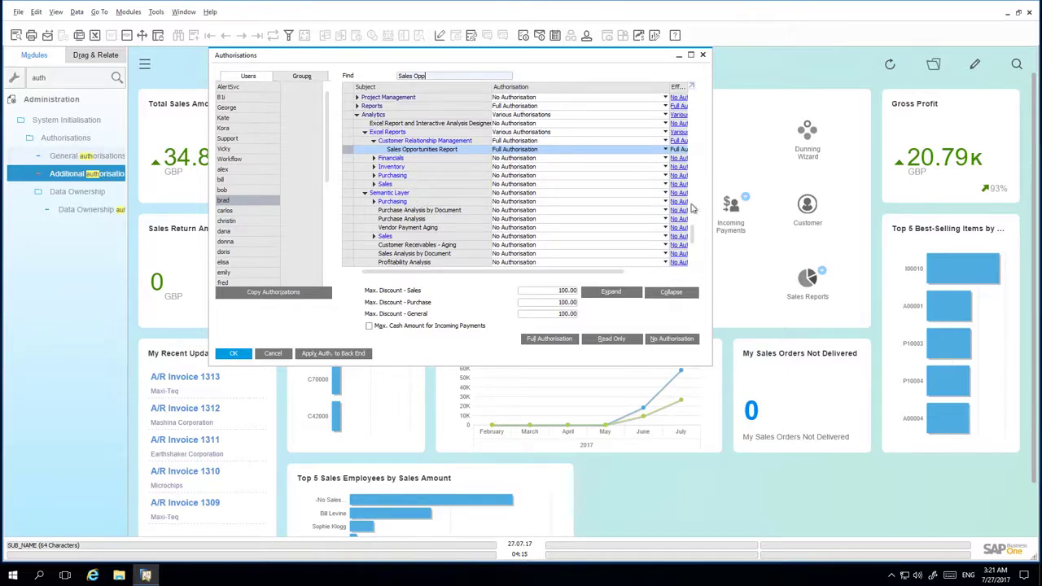
scroll(696, 247, down, 3)
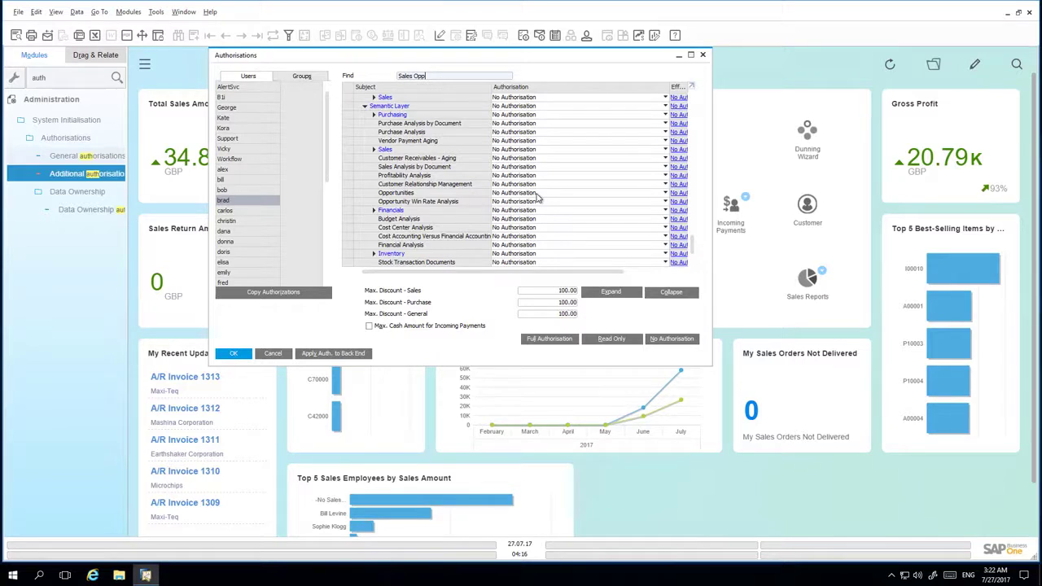
Step: Set Opportunities to Full Authorisation and update the user's authorisations
click(535, 194)
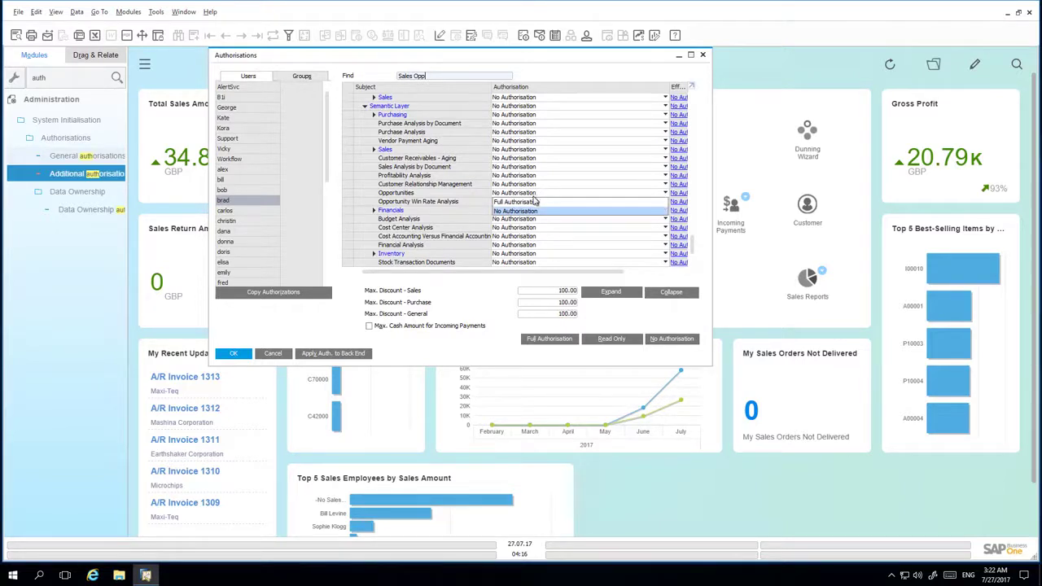
click(536, 204)
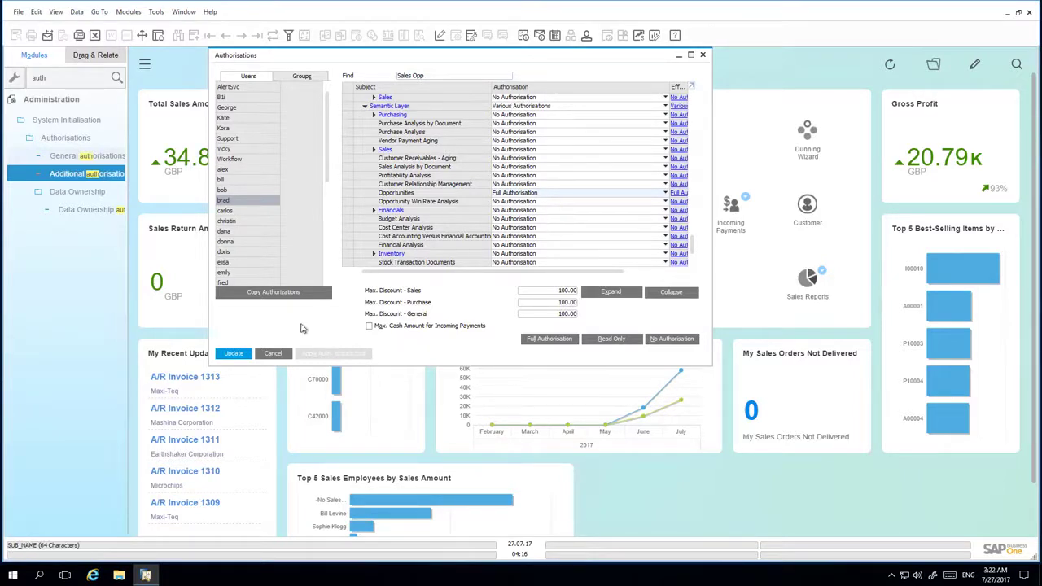
click(236, 354)
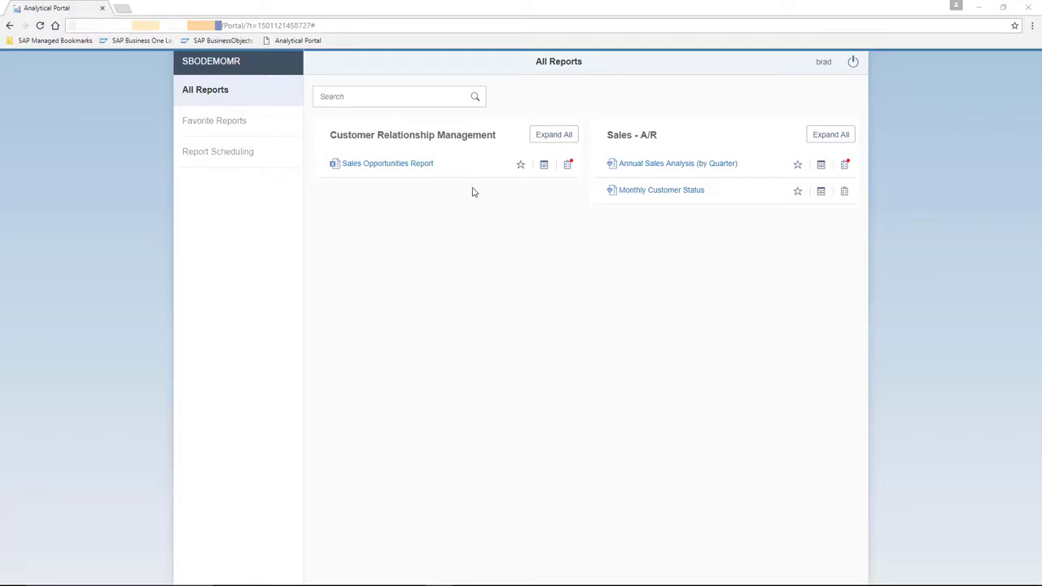
Step: Open the Sales Opportunities Report from All Reports and run it
click(402, 168)
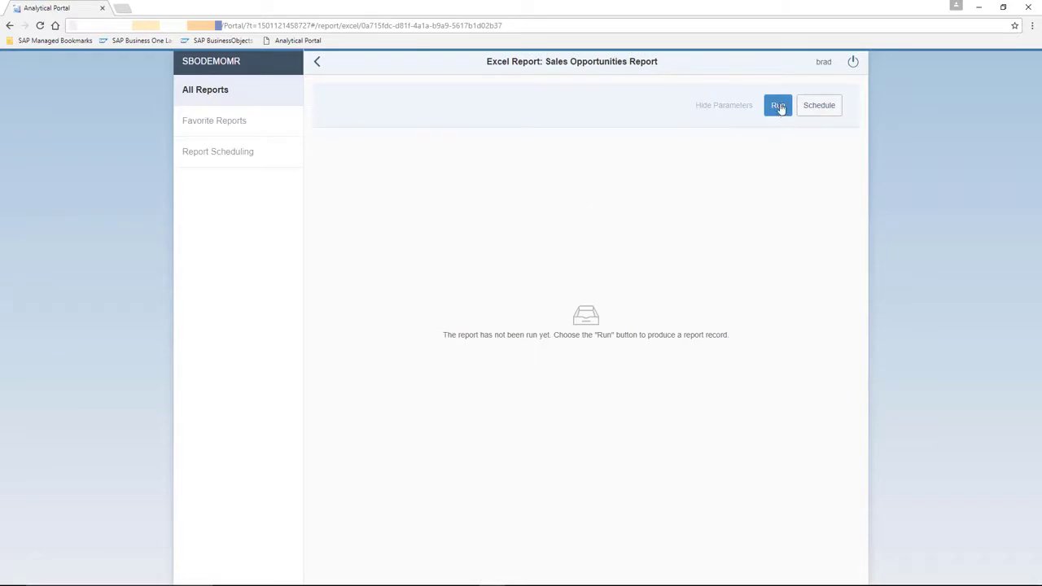
click(778, 106)
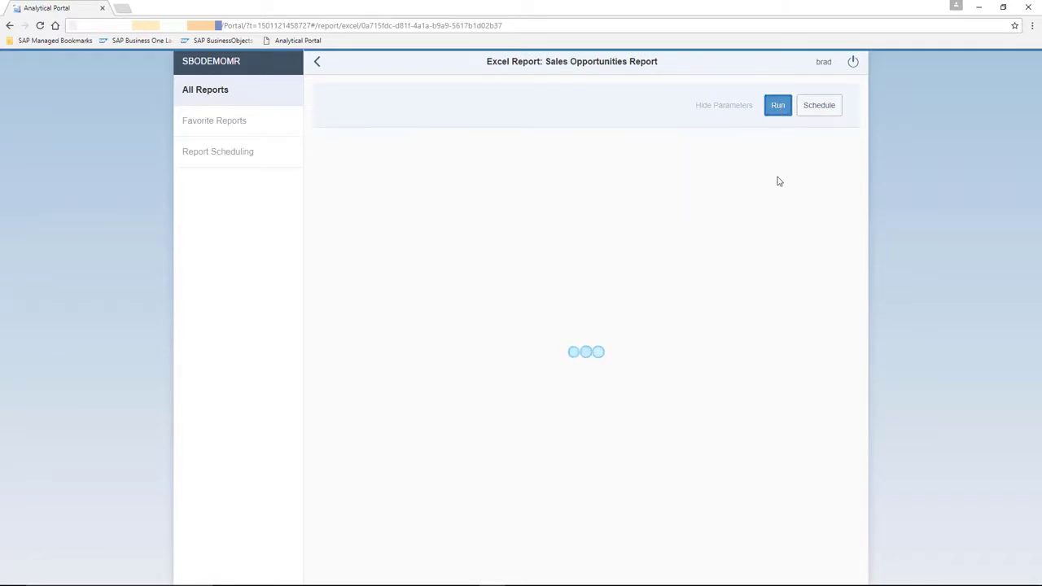